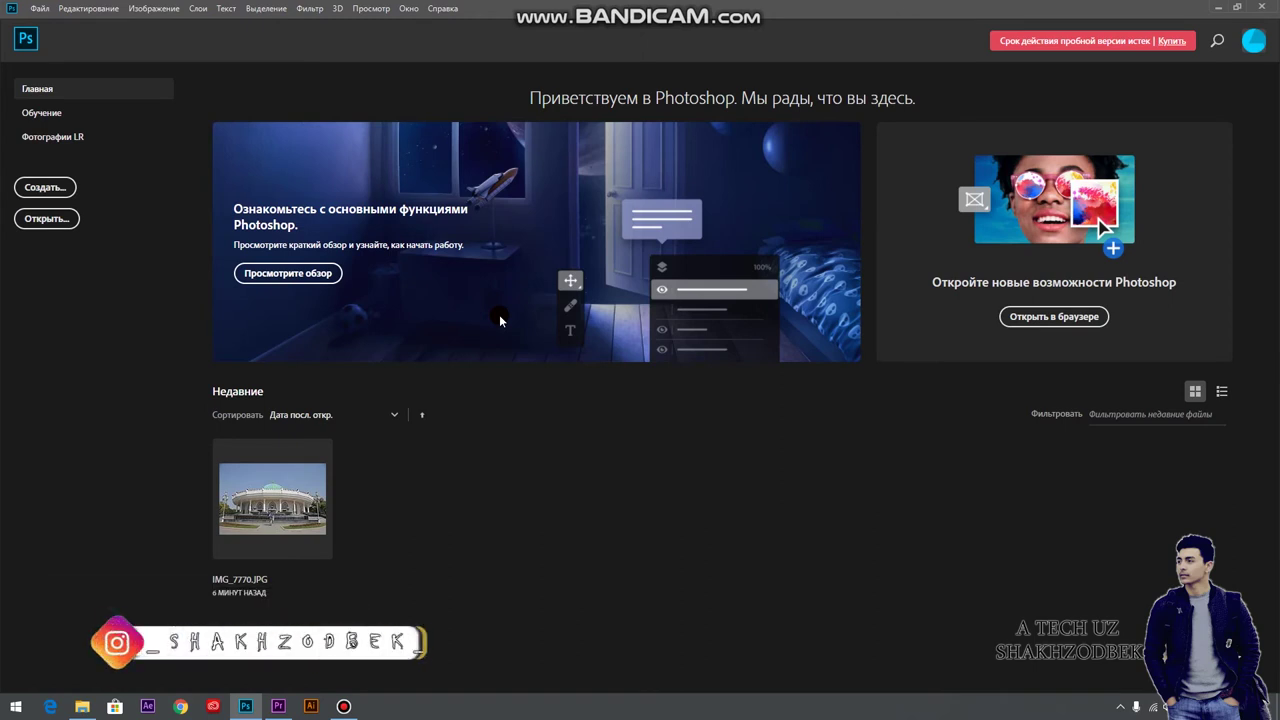
- Open IMG_7770.JPG from Recent files, keeping its embedded sRGB profile
click(313, 480)
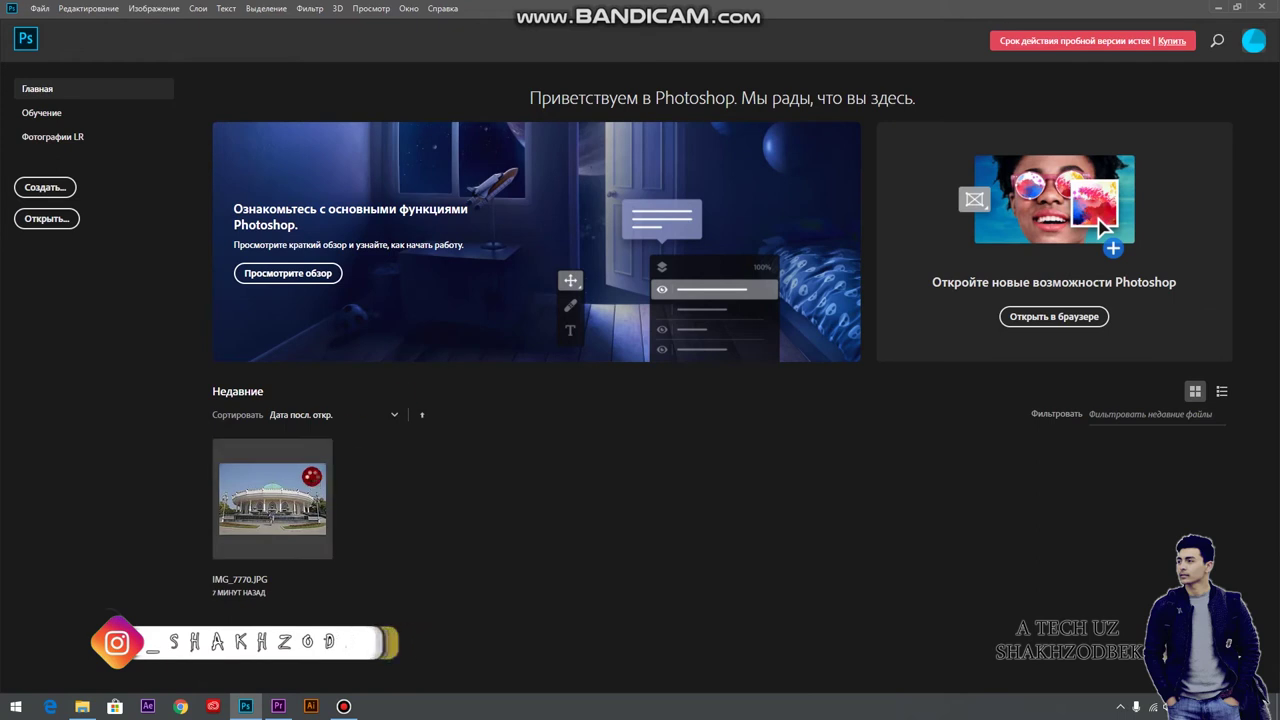
click(658, 313)
click(688, 330)
click(31, 224)
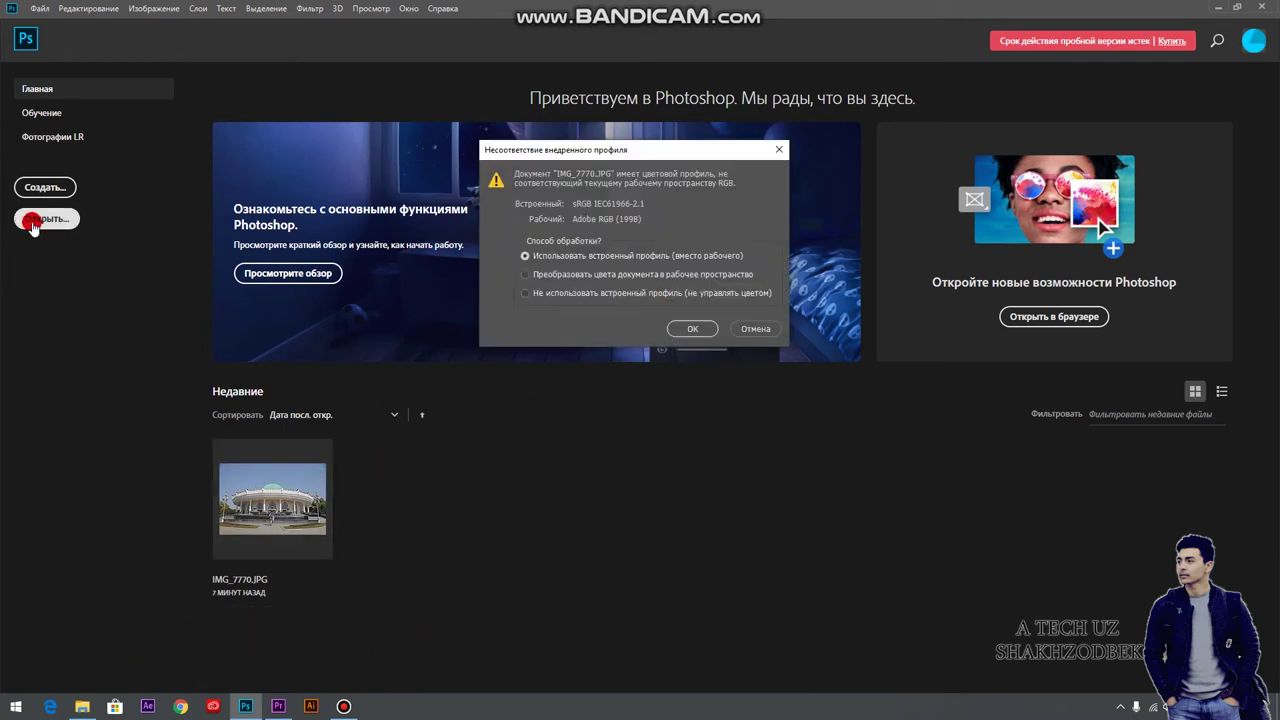
click(618, 304)
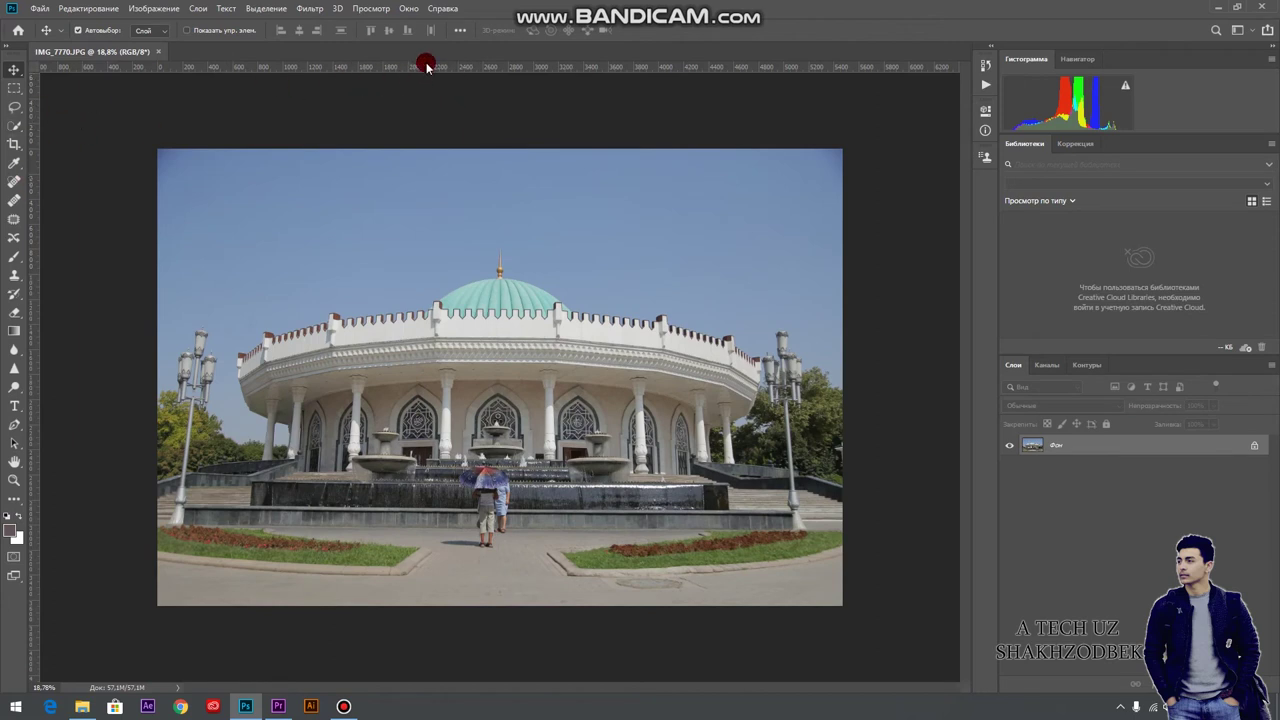
- Show rulers in pixels and convert the Background into the unlocked layer Слой 0
click(377, 10)
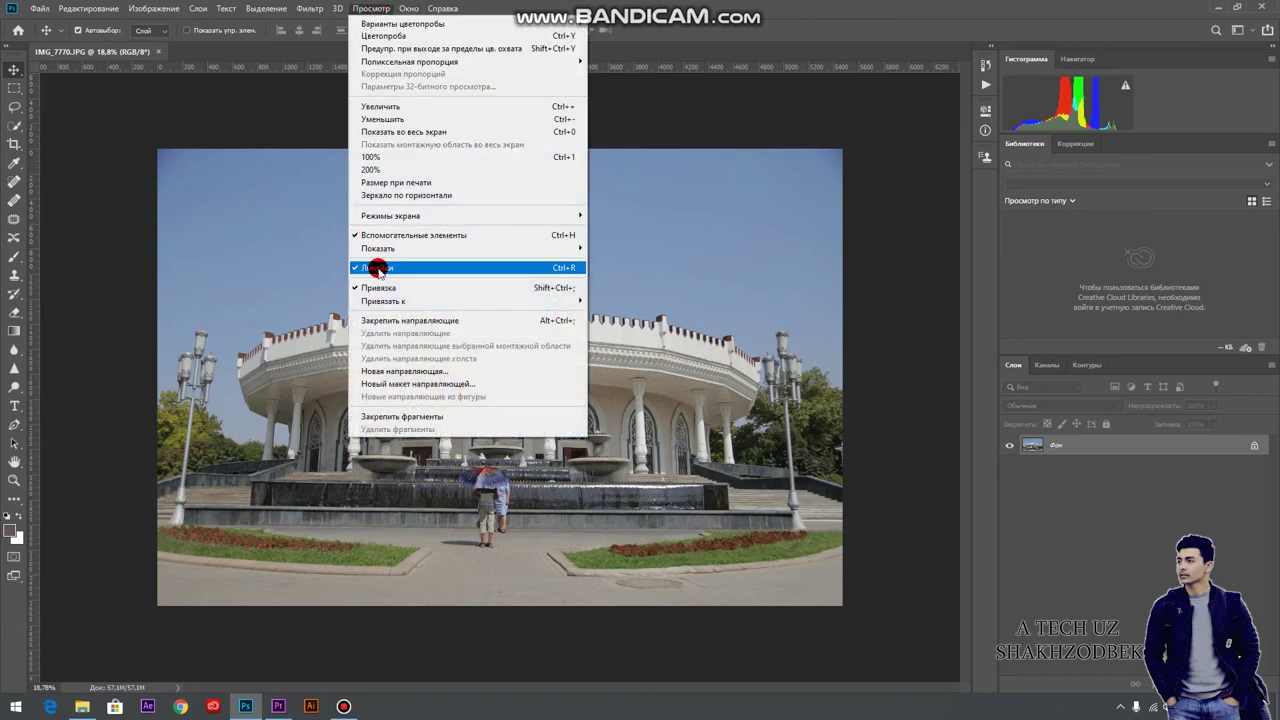
click(378, 268)
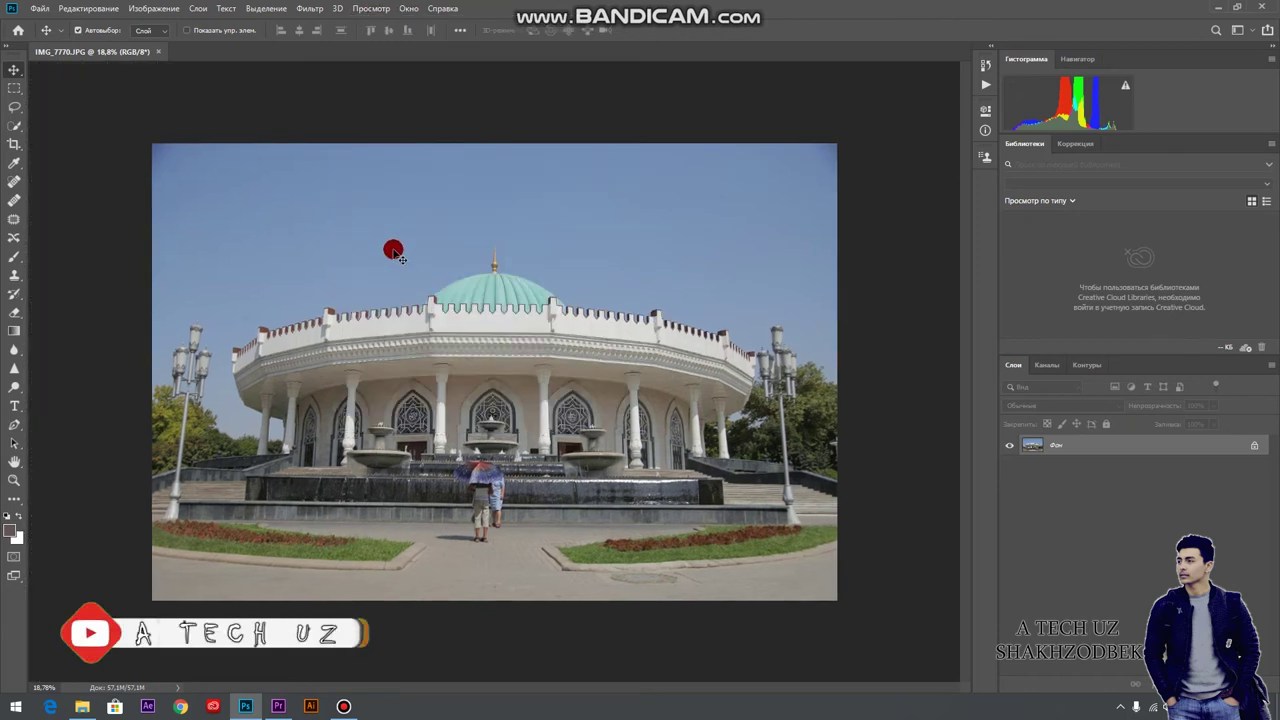
key(ctrl+r)
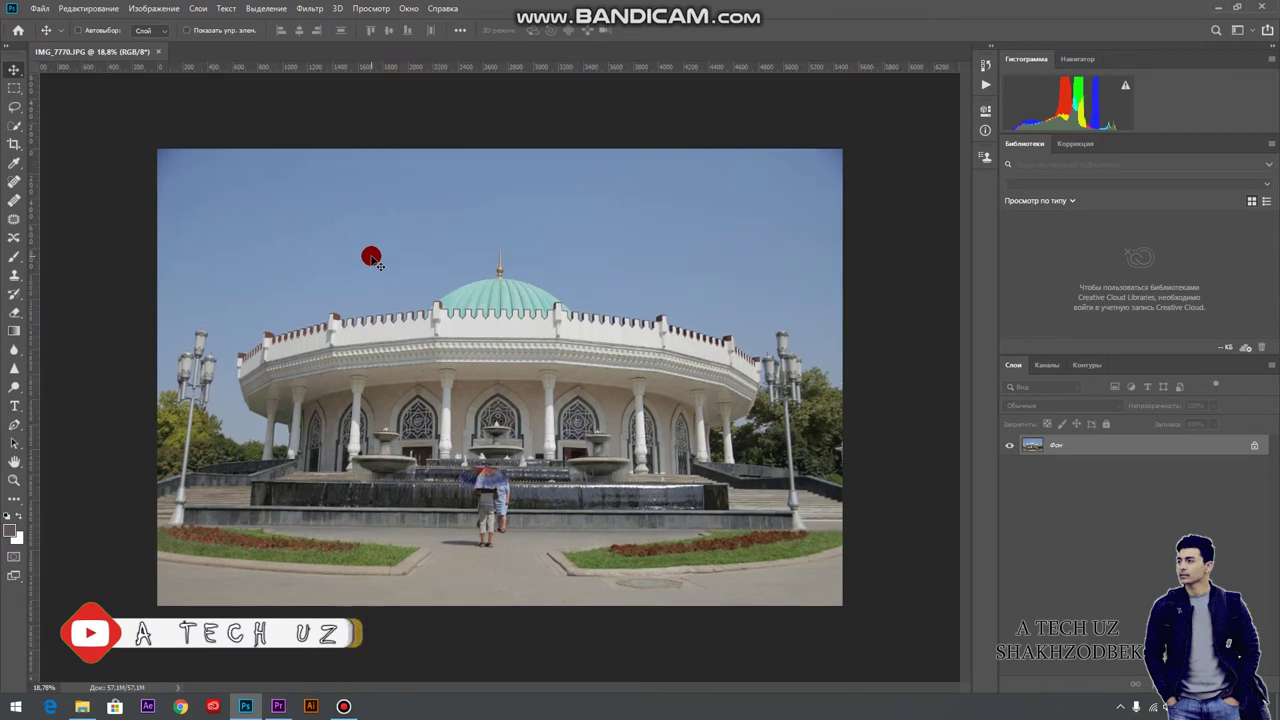
right_click(328, 70)
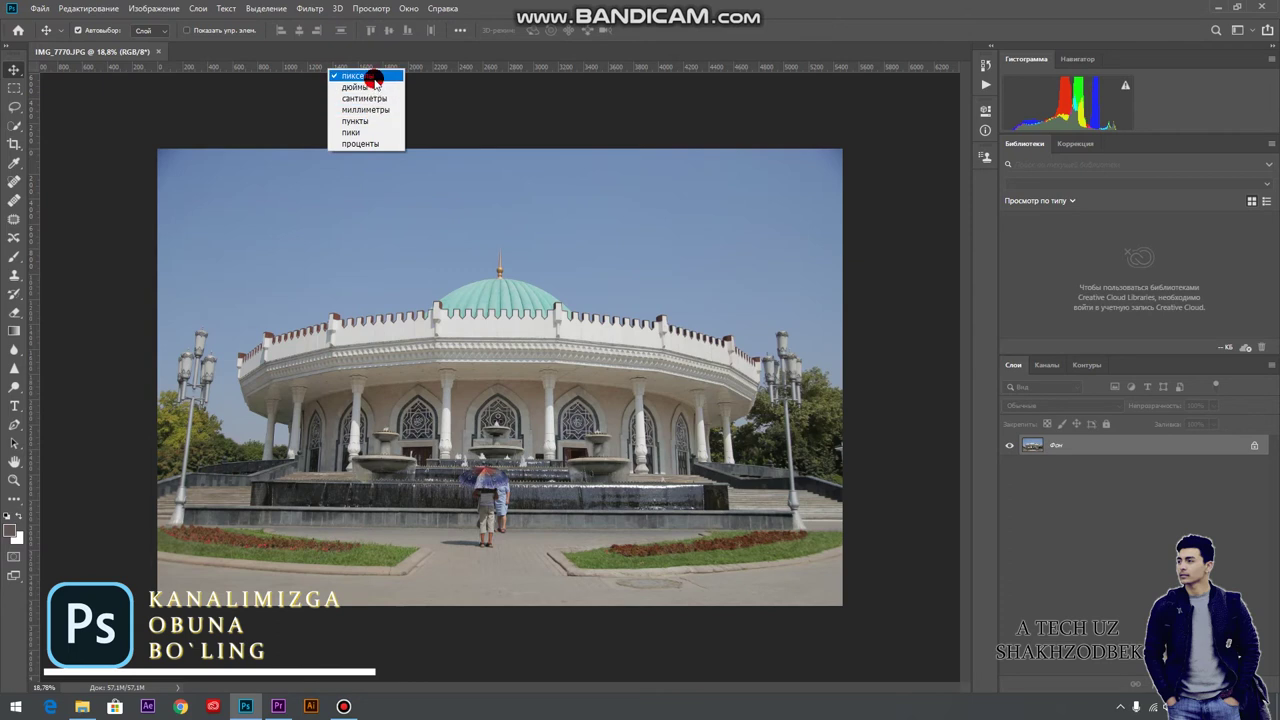
click(371, 77)
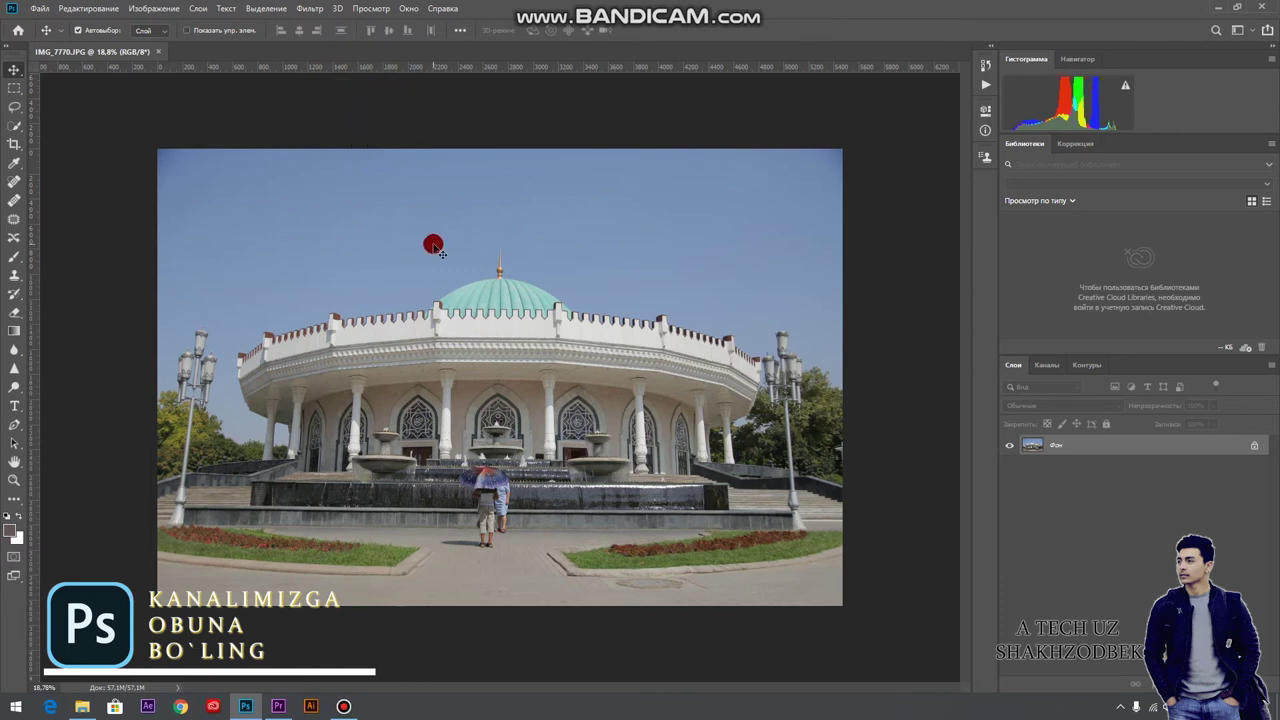
double_click(1258, 446)
click(793, 210)
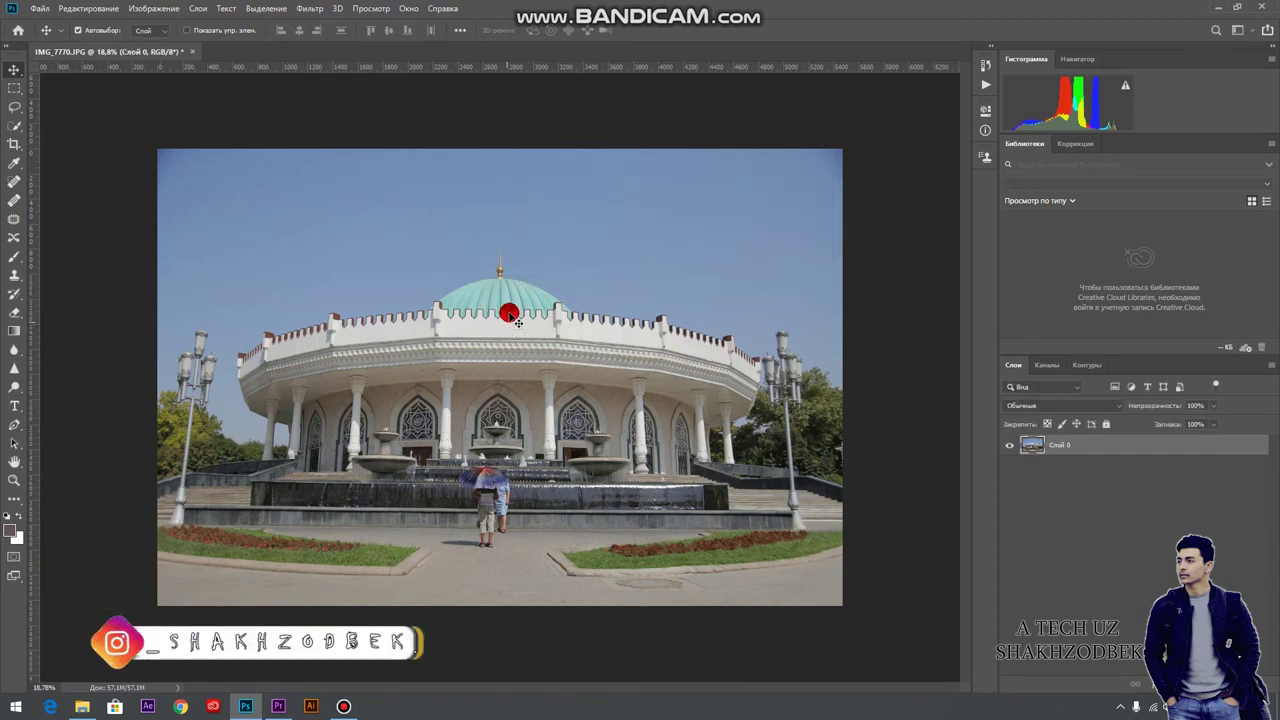
- Zoom past 7000% into the green dome's edge against the sky until the pixels show
scroll(450, 255, up, 4)
scroll(451, 255, up, 3)
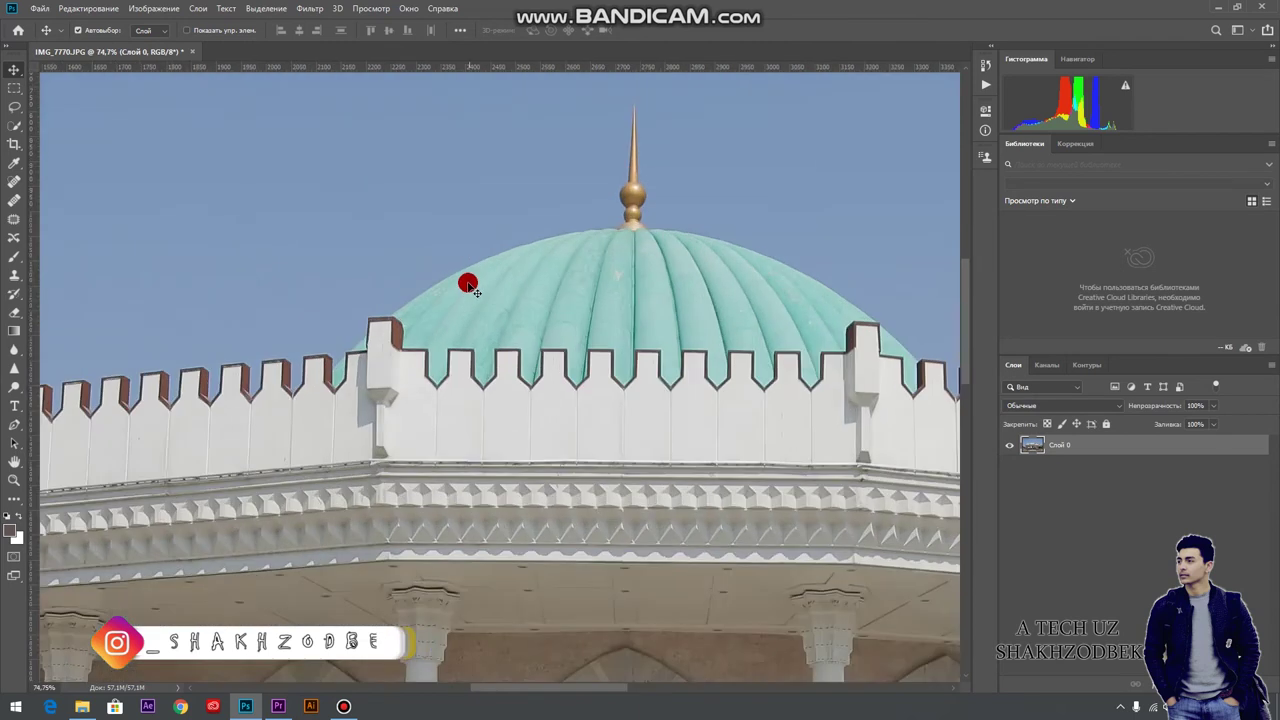
scroll(450, 253, up, 5)
scroll(449, 250, up, 5)
scroll(447, 247, up, 6)
scroll(446, 245, up, 5)
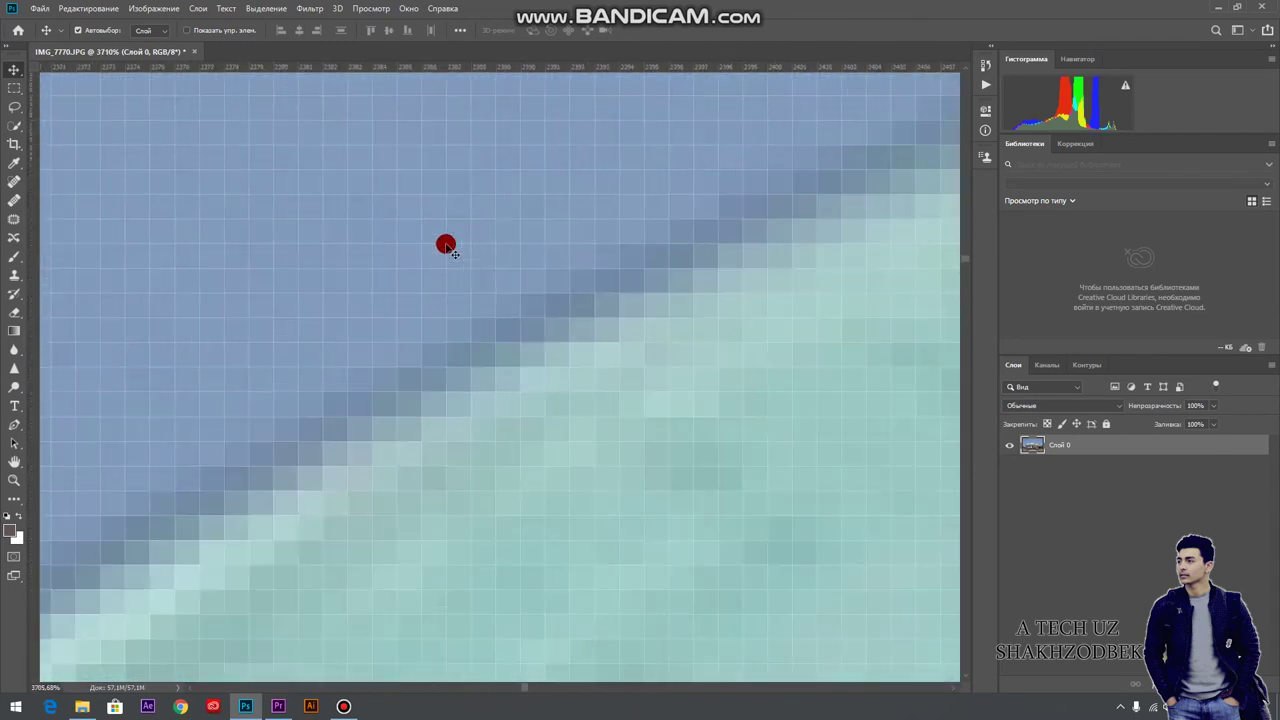
scroll(448, 252, up, 4)
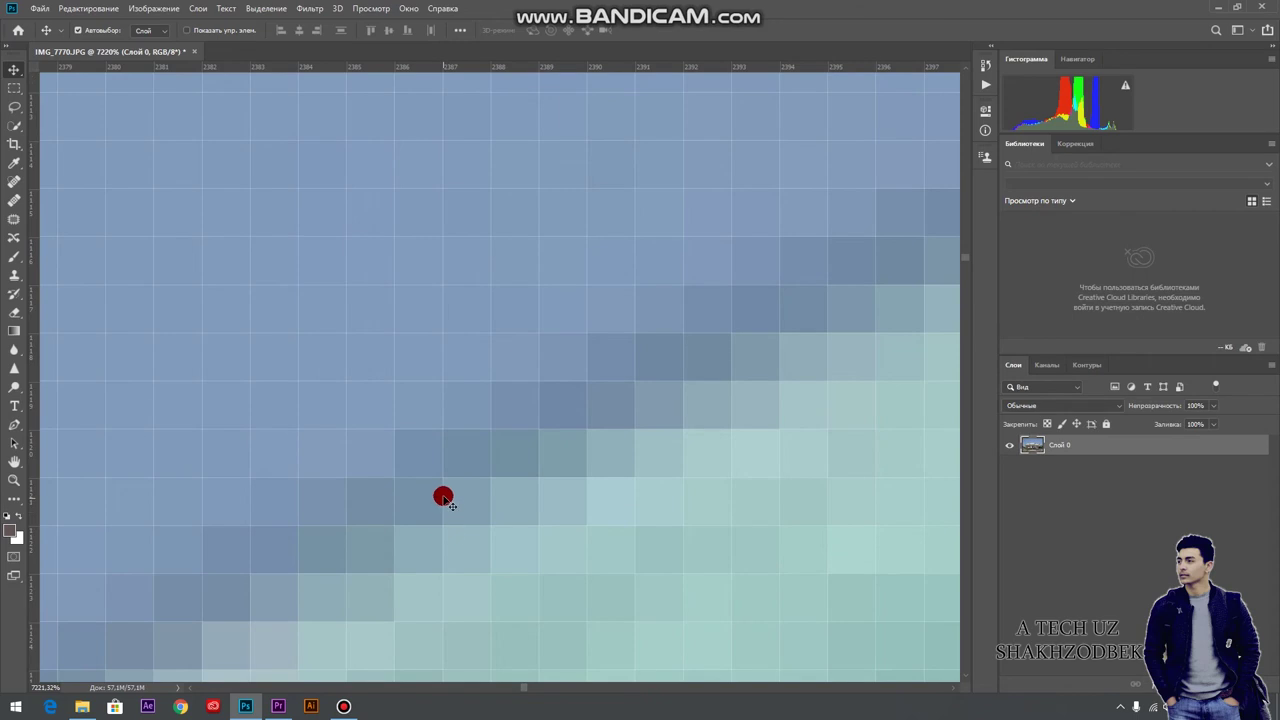
scroll(460, 390, up, 2)
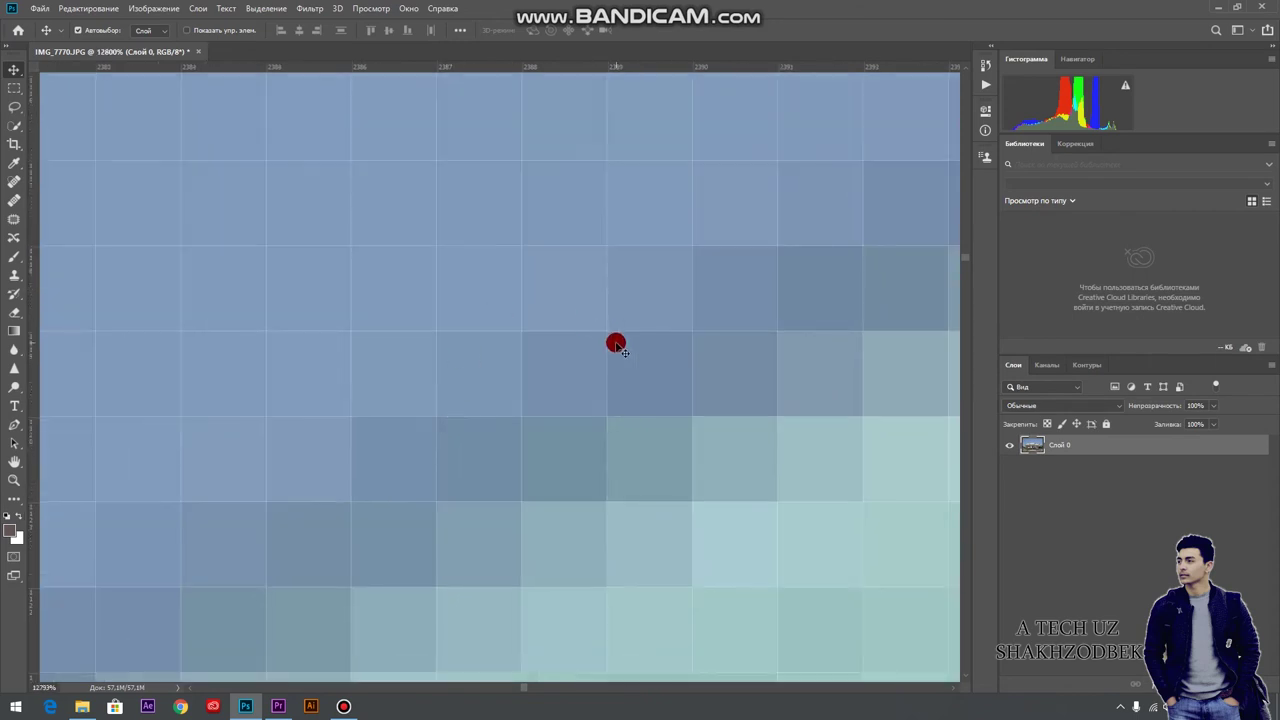
scroll(638, 360, up, 1)
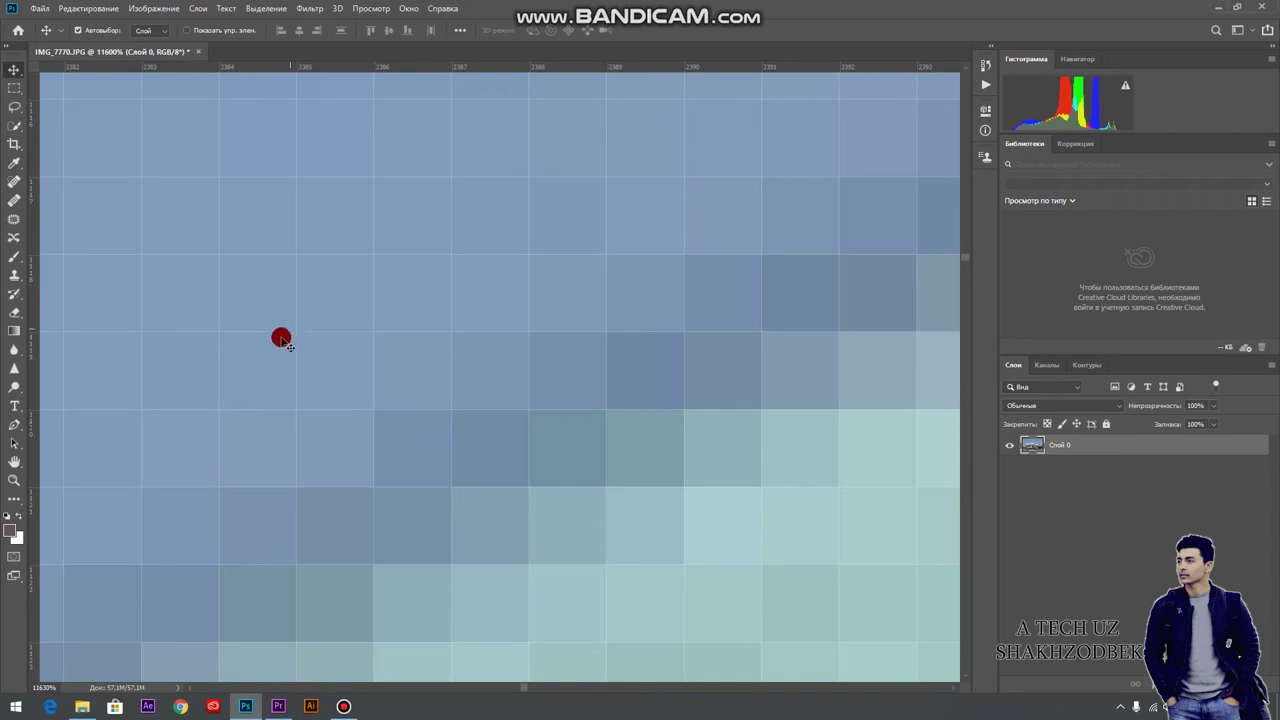
scroll(547, 402, down, 2)
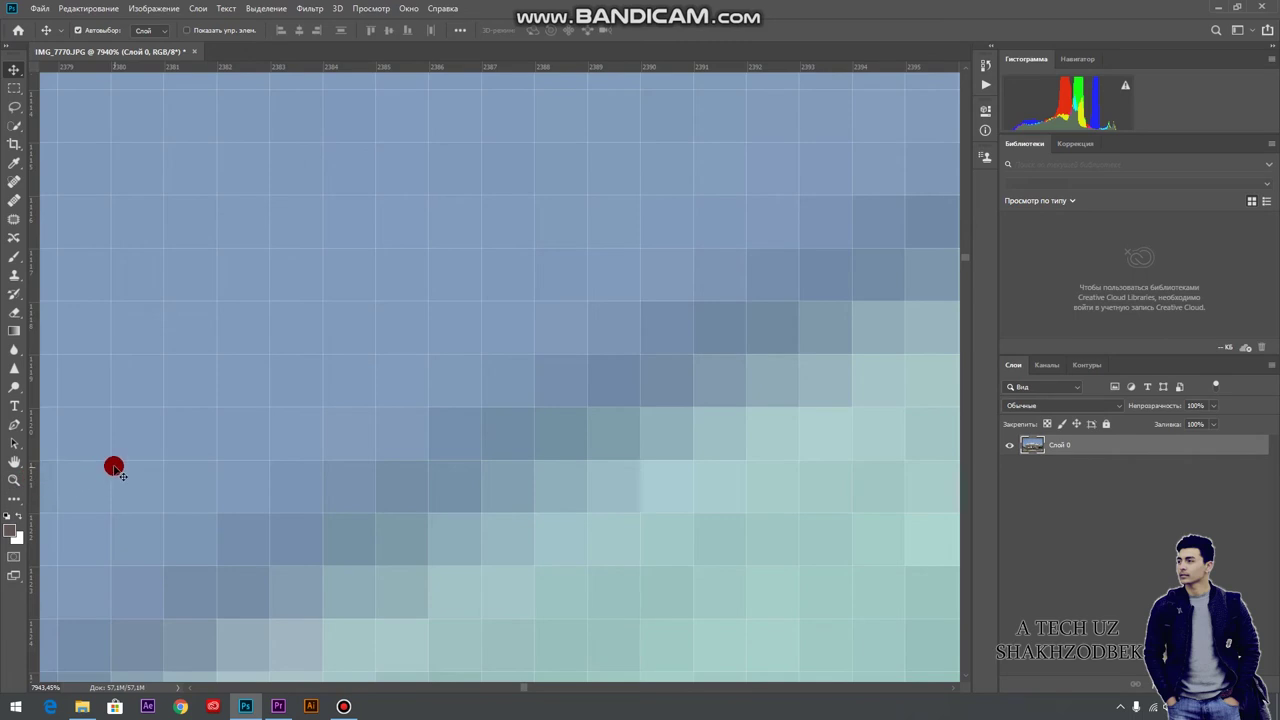
- With the Eyedropper, sample sky and dome pixels into the foreground Color Picker, ending on teal
click(14, 163)
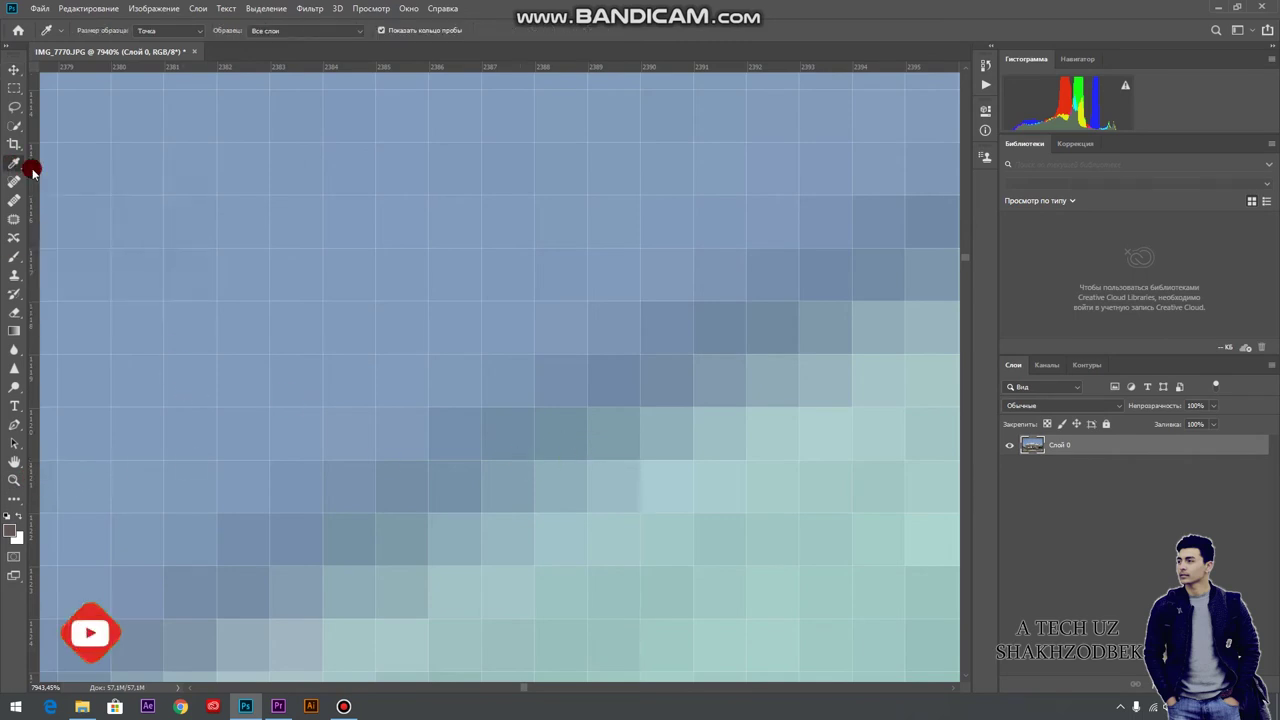
click(12, 530)
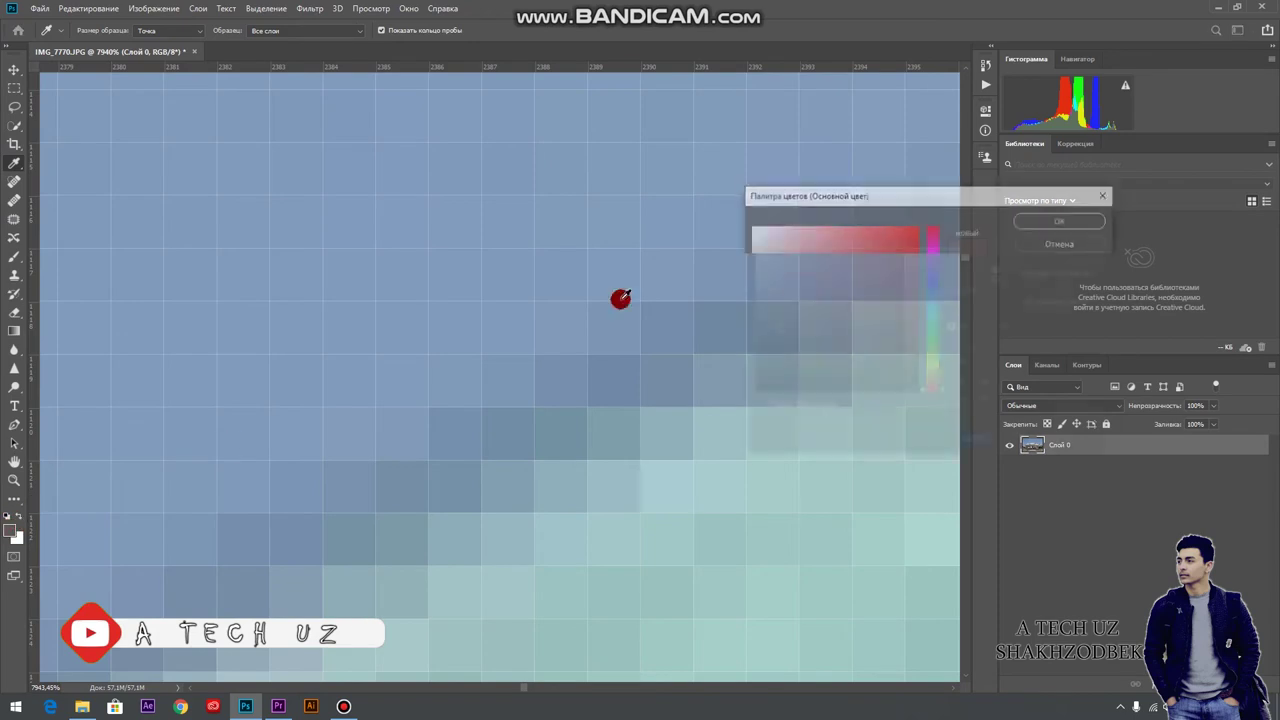
drag(882, 195, 957, 277)
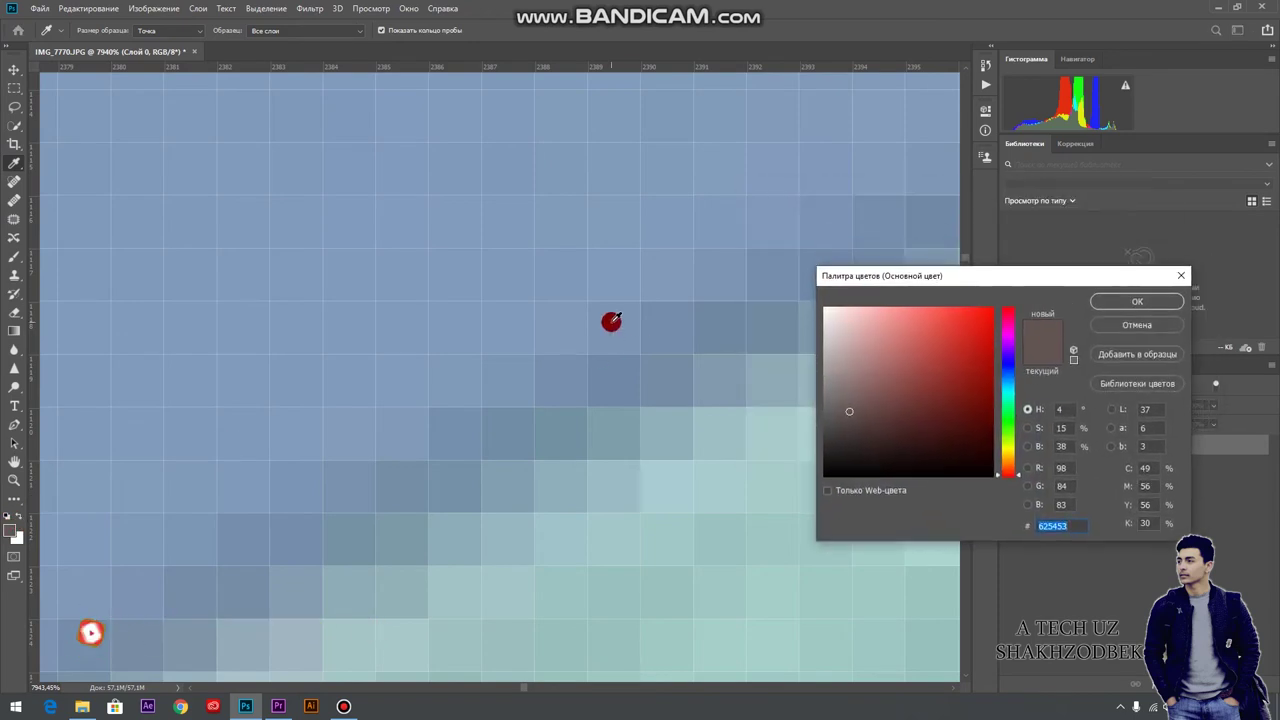
click(626, 380)
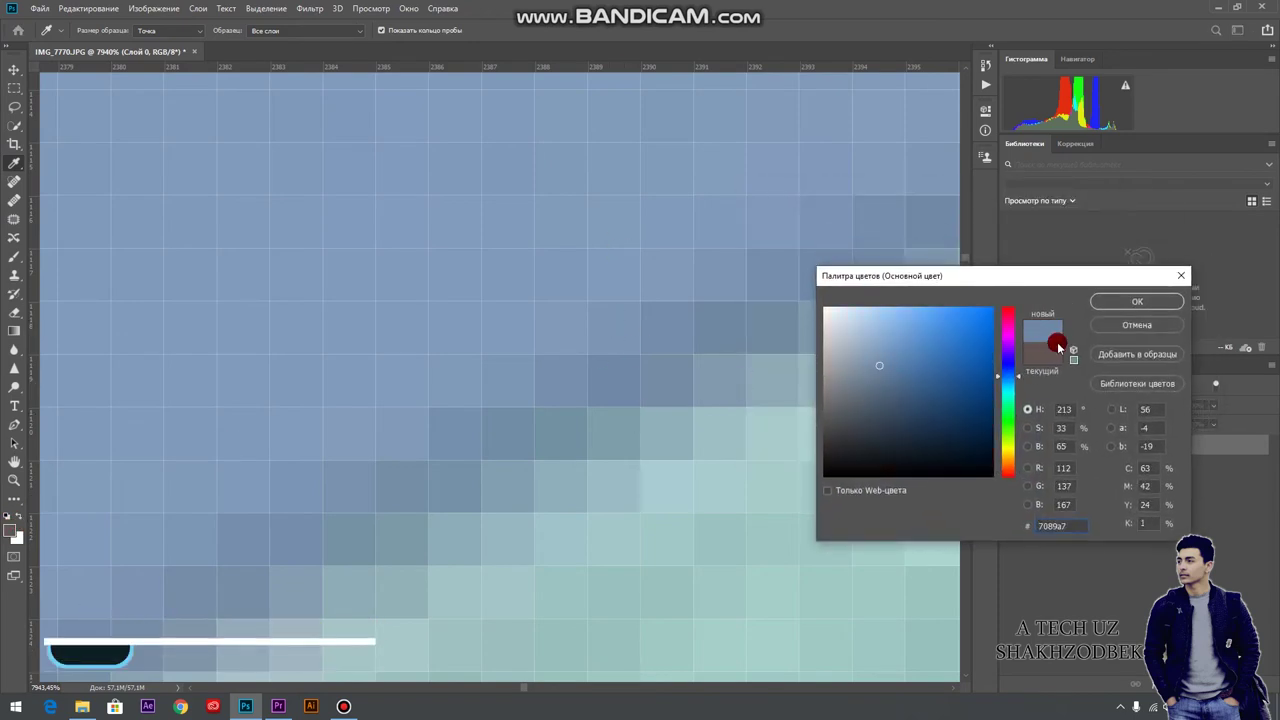
click(607, 432)
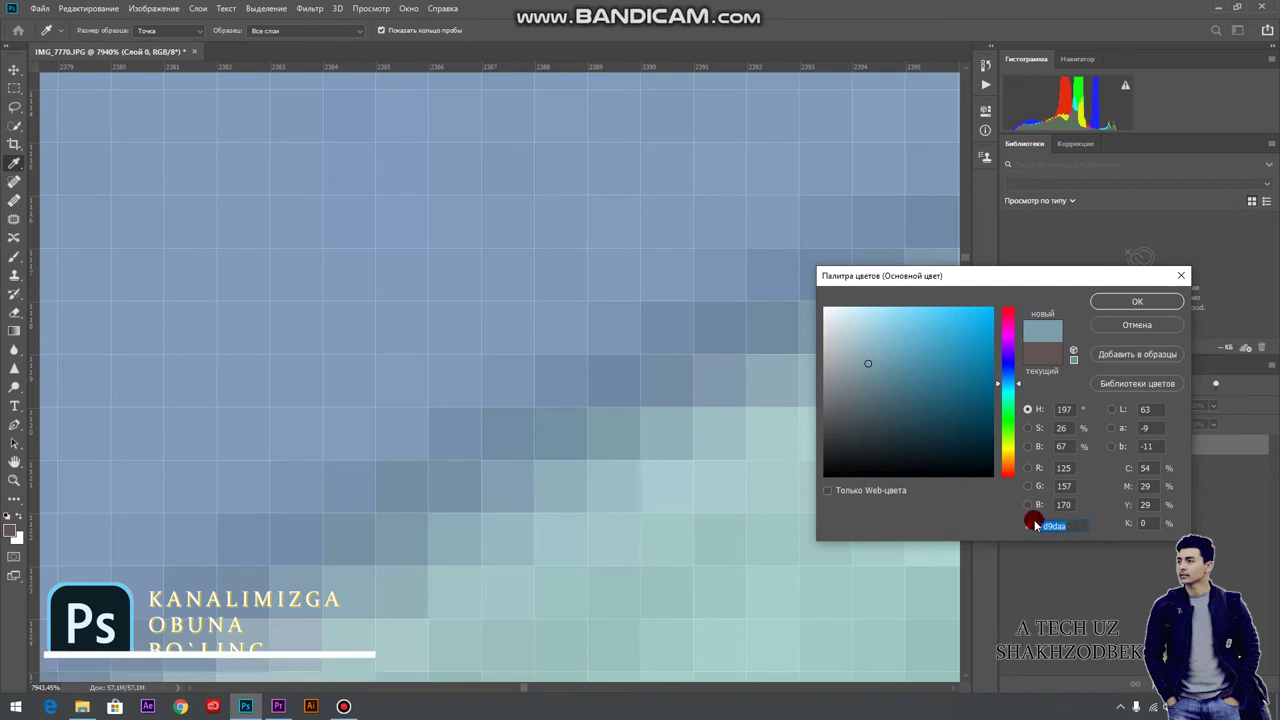
click(671, 498)
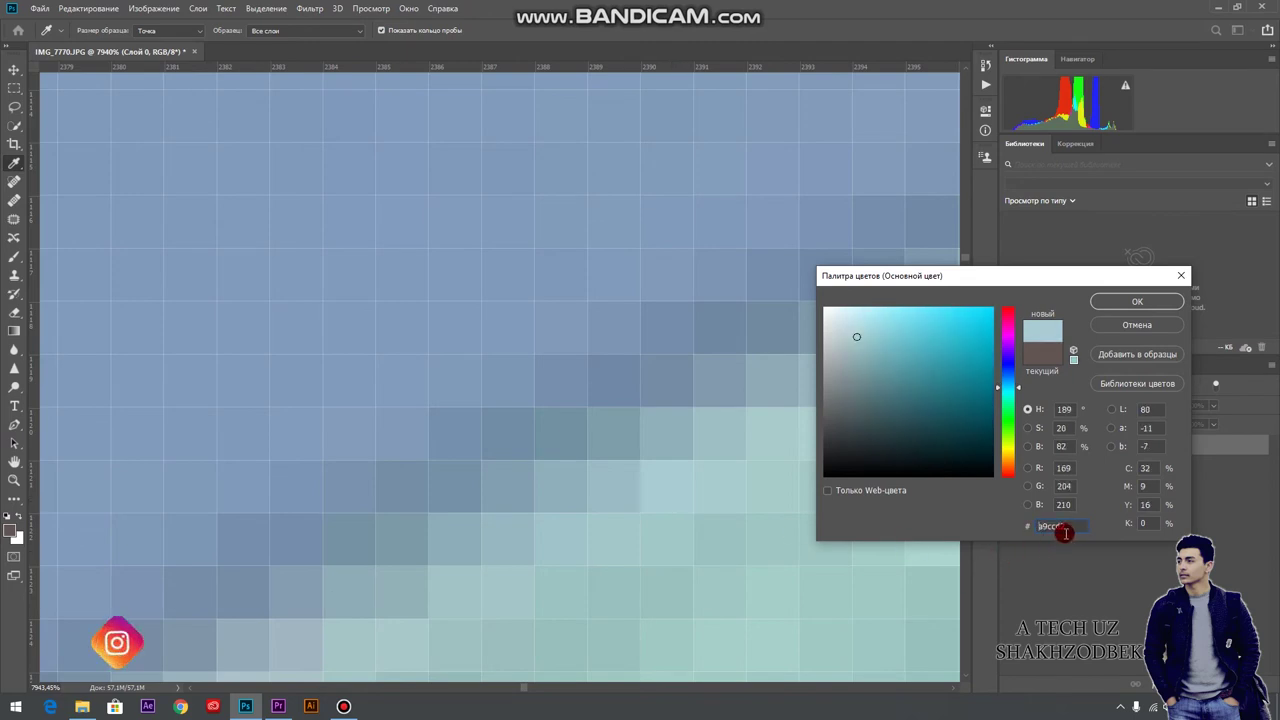
click(406, 362)
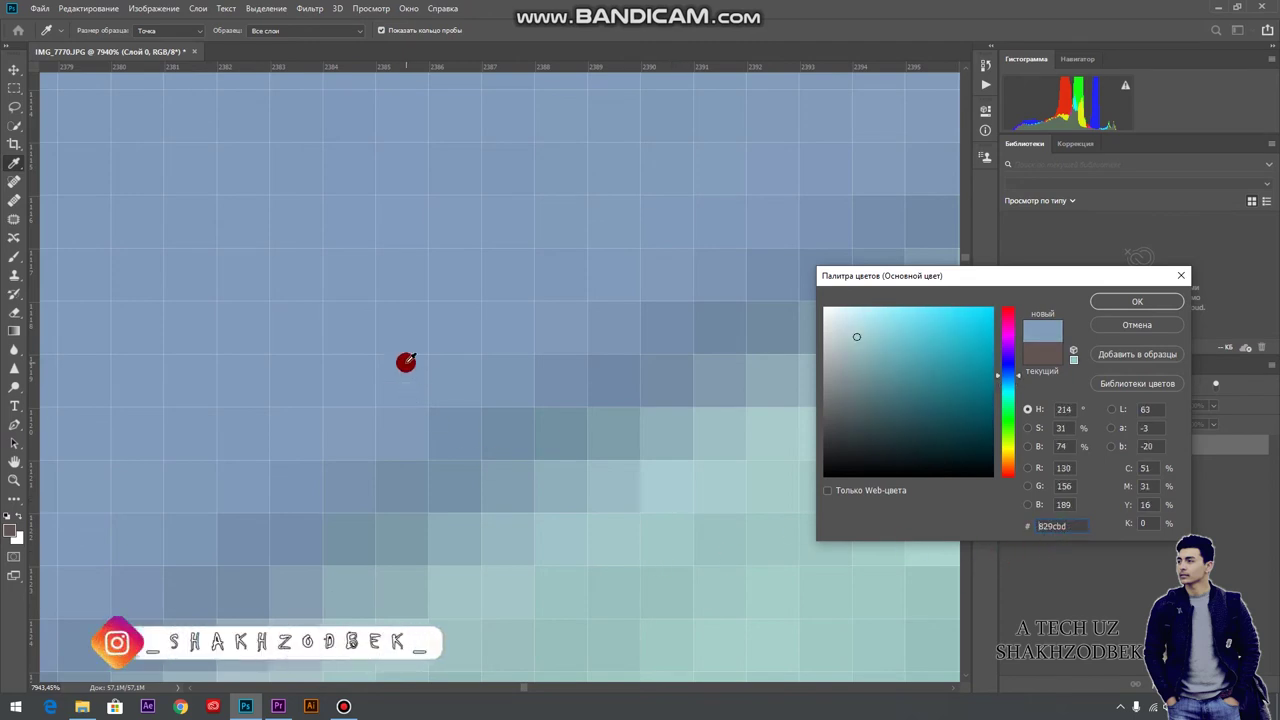
drag(1038, 532, 1071, 531)
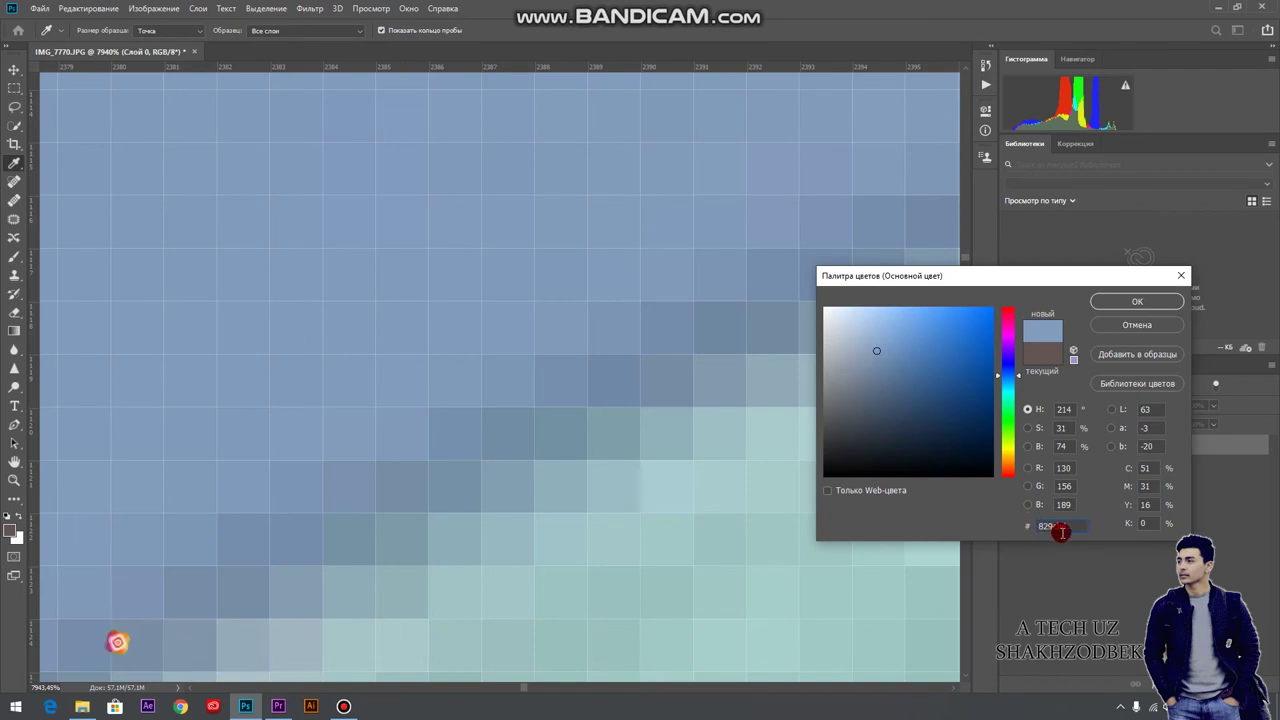
click(609, 483)
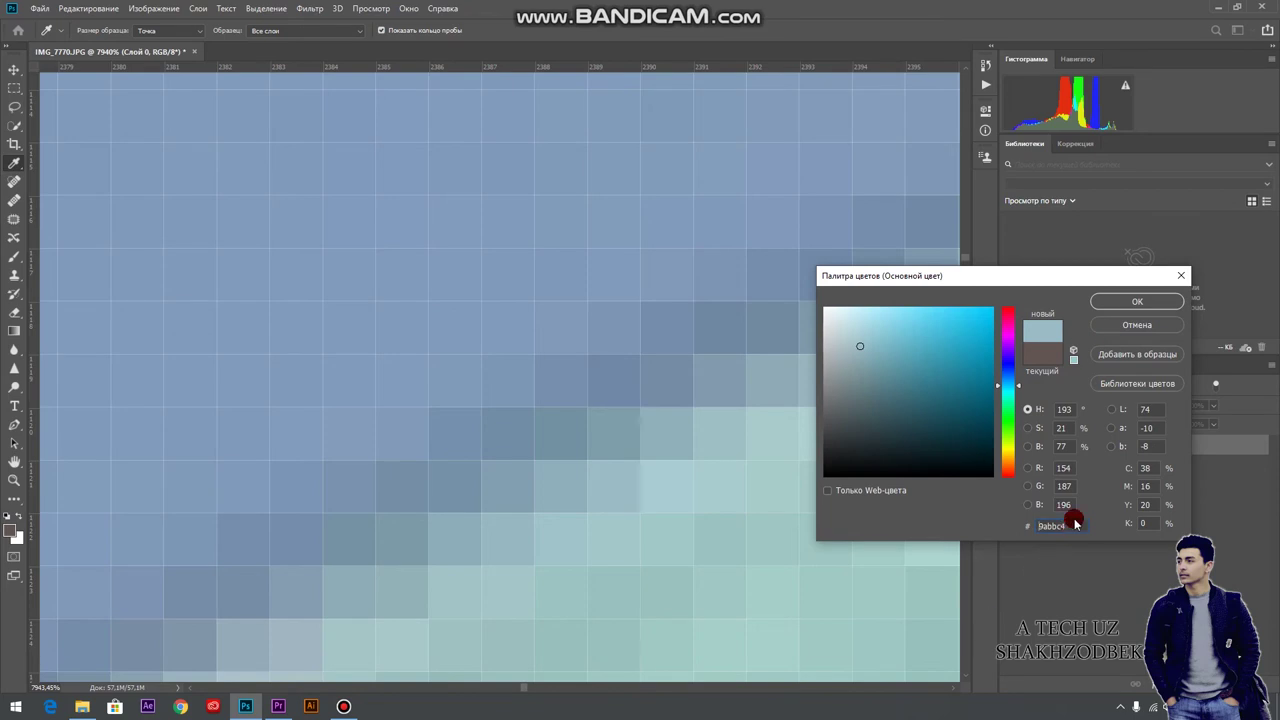
- Accept teal as the foreground colour and navigate the magnified photo to the treetops
click(1141, 300)
scroll(480, 468, down, 2)
scroll(480, 468, down, 1)
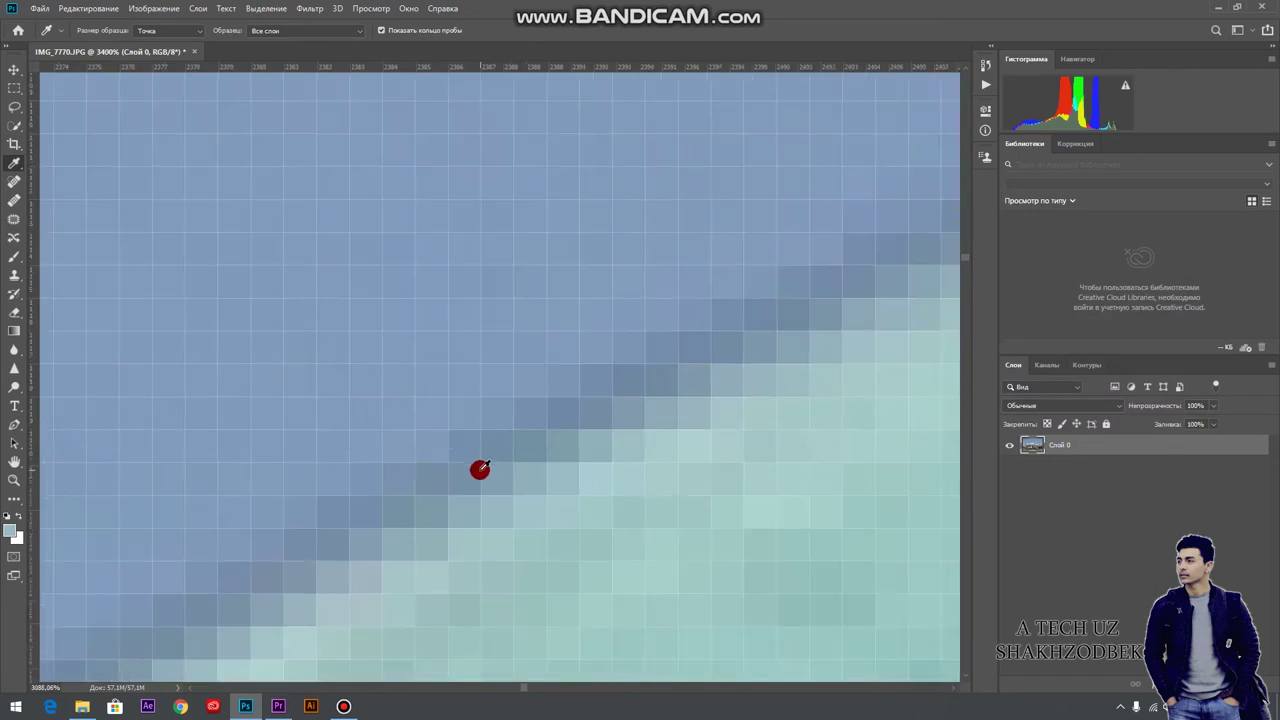
scroll(480, 468, down, 1)
scroll(964, 258, down, 3)
scroll(966, 263, down, 2)
scroll(971, 274, down, 2)
scroll(974, 283, down, 3)
scroll(975, 295, down, 2)
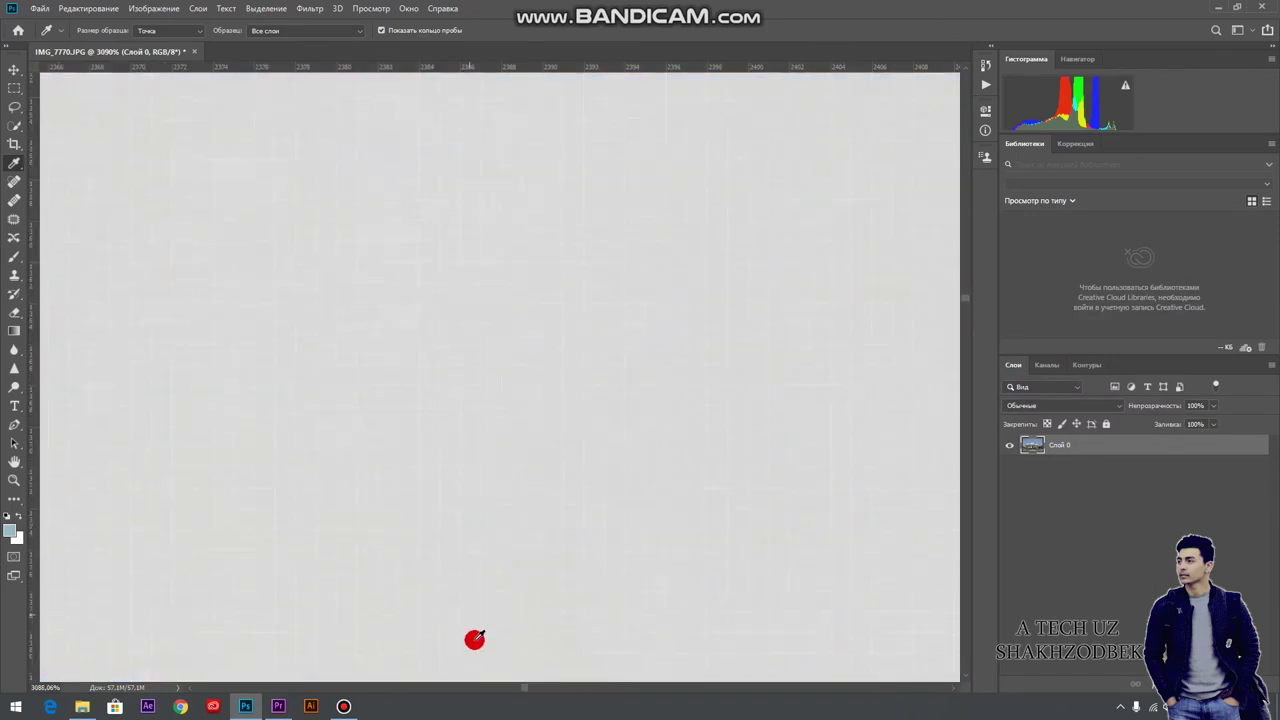
drag(527, 693, 497, 686)
scroll(491, 586, down, 3)
scroll(477, 360, down, 2)
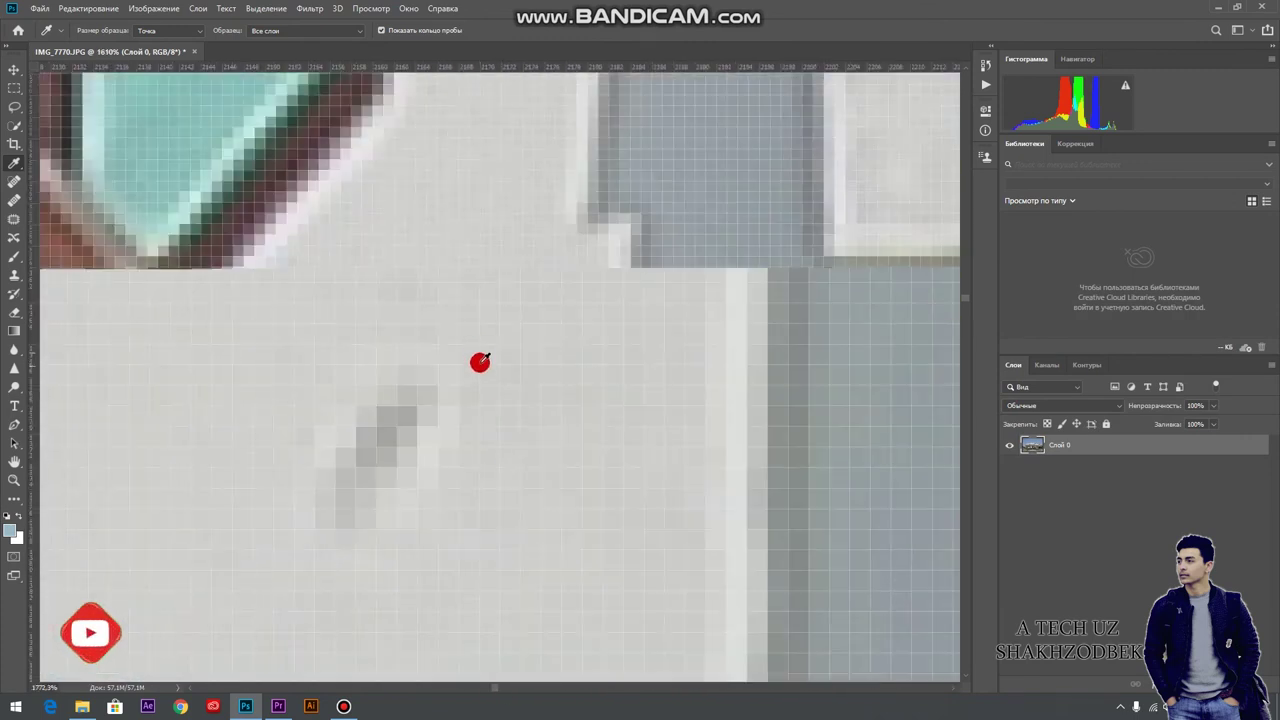
scroll(470, 363, down, 2)
scroll(470, 363, down, 3)
scroll(455, 385, down, 2)
scroll(451, 405, down, 2)
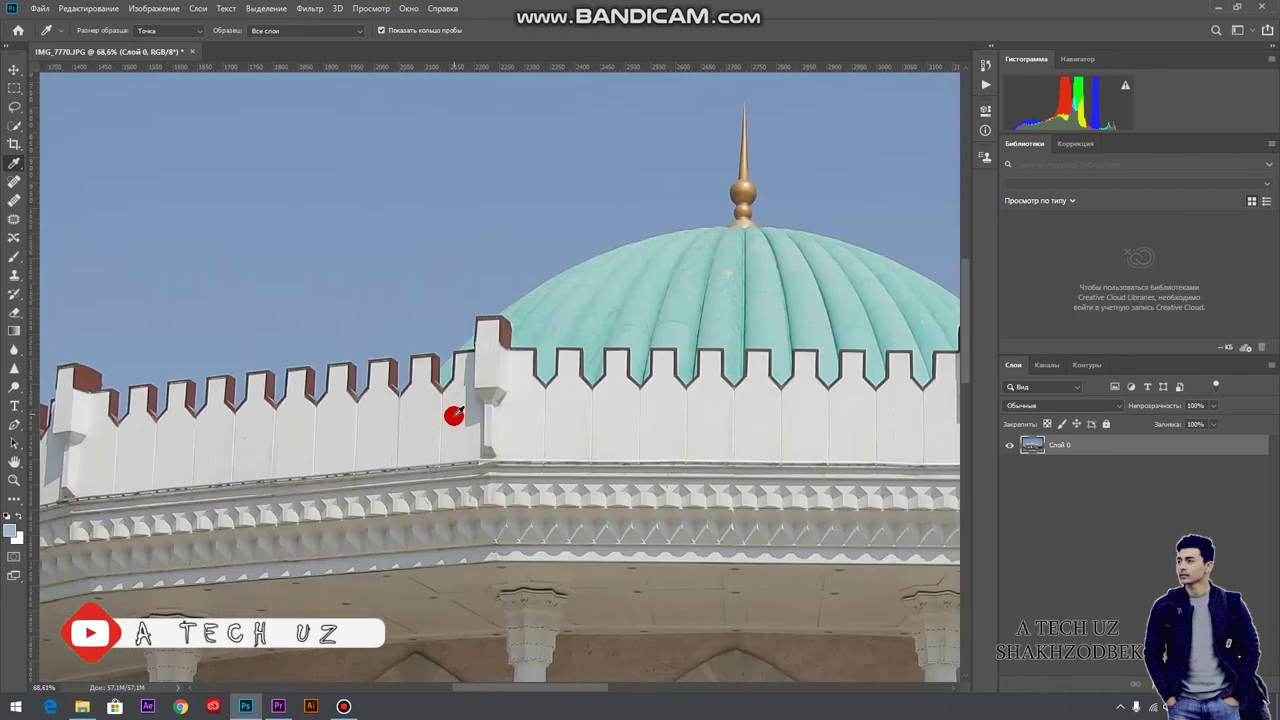
scroll(451, 414, down, 2)
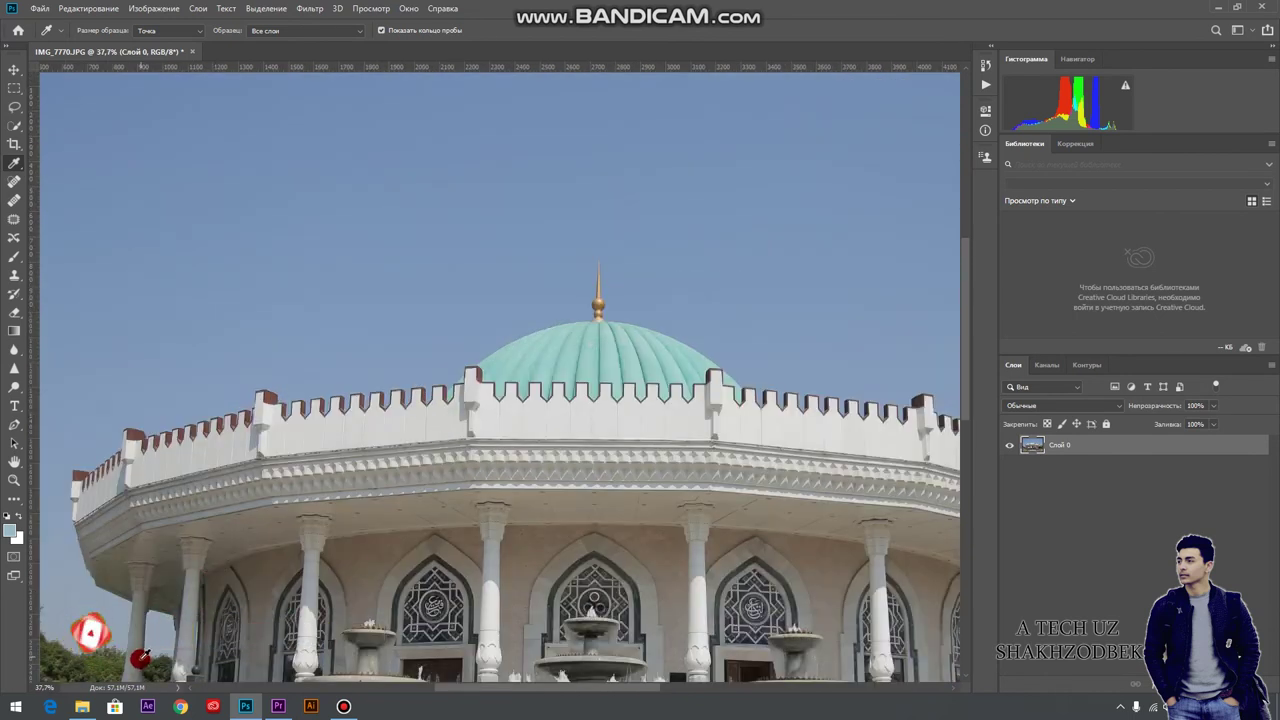
scroll(75, 636, up, 3)
scroll(75, 636, up, 3)
scroll(106, 637, up, 3)
scroll(129, 629, up, 3)
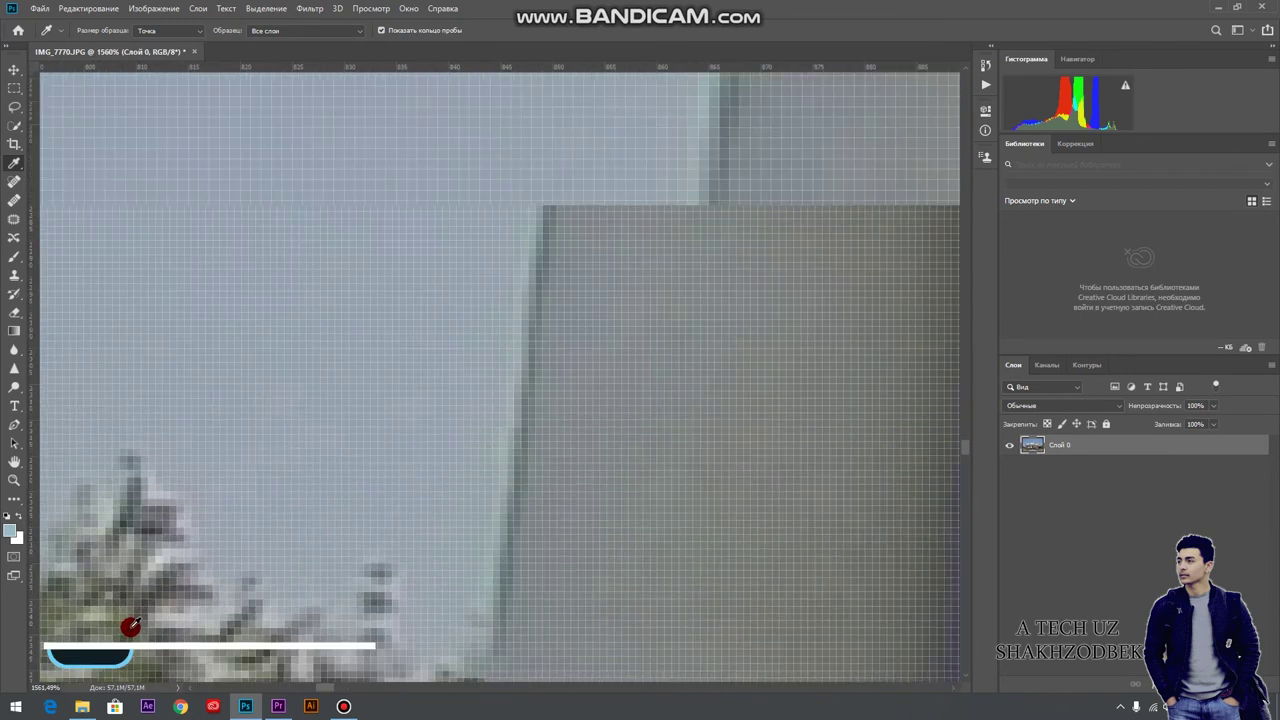
scroll(129, 620, up, 2)
scroll(135, 612, up, 2)
scroll(365, 310, up, 1)
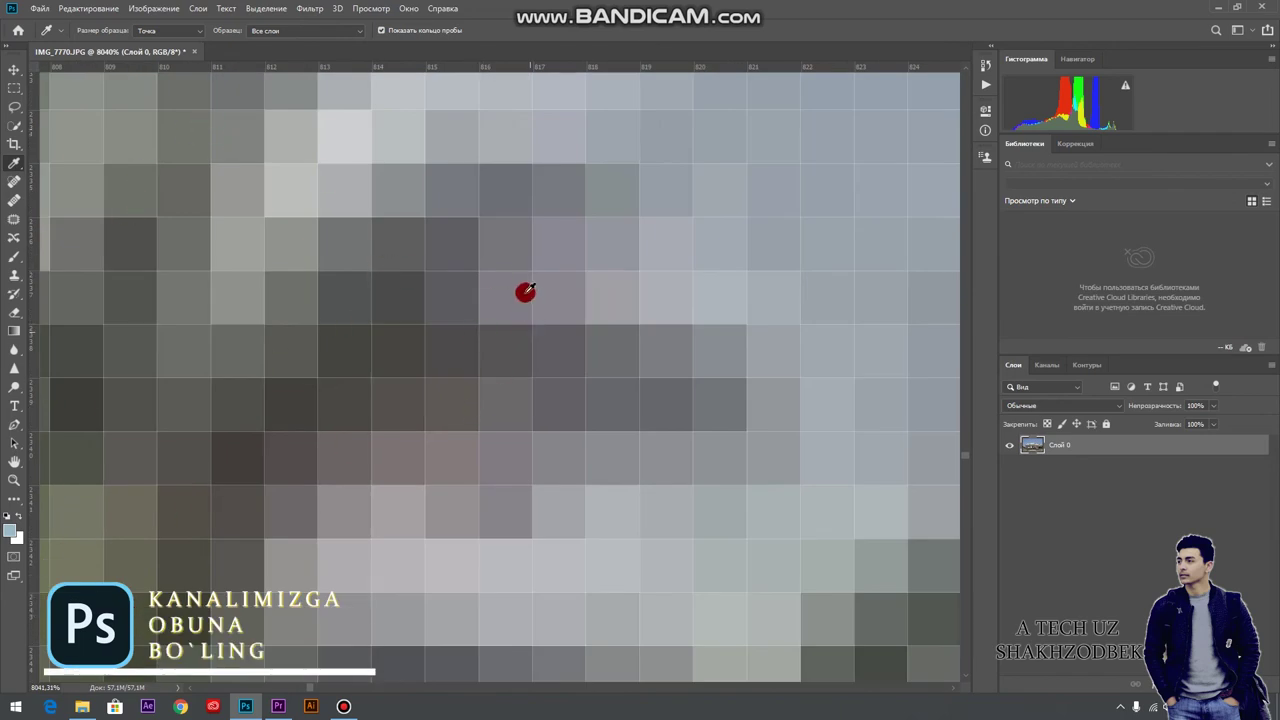
- Sample a dark grey treetop pixel as the foreground colour, then zoom back out to fit
click(433, 244)
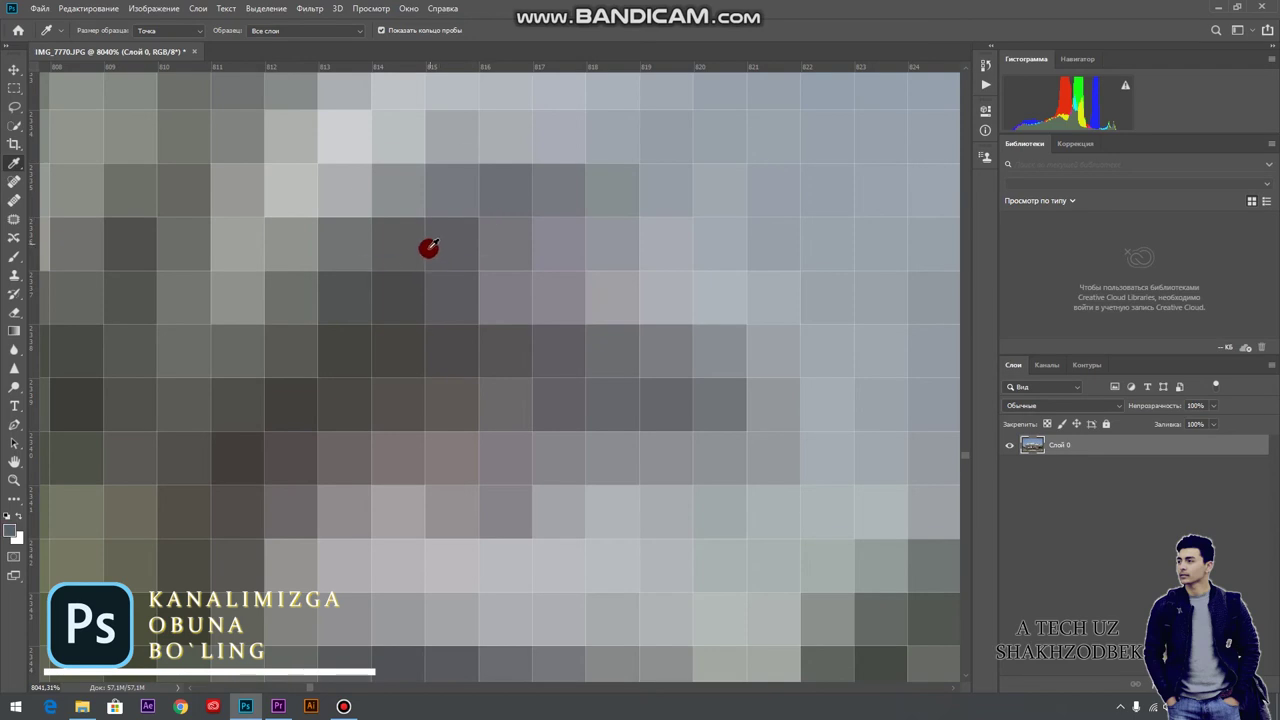
click(12, 70)
scroll(406, 300, down, 2)
scroll(406, 343, down, 5)
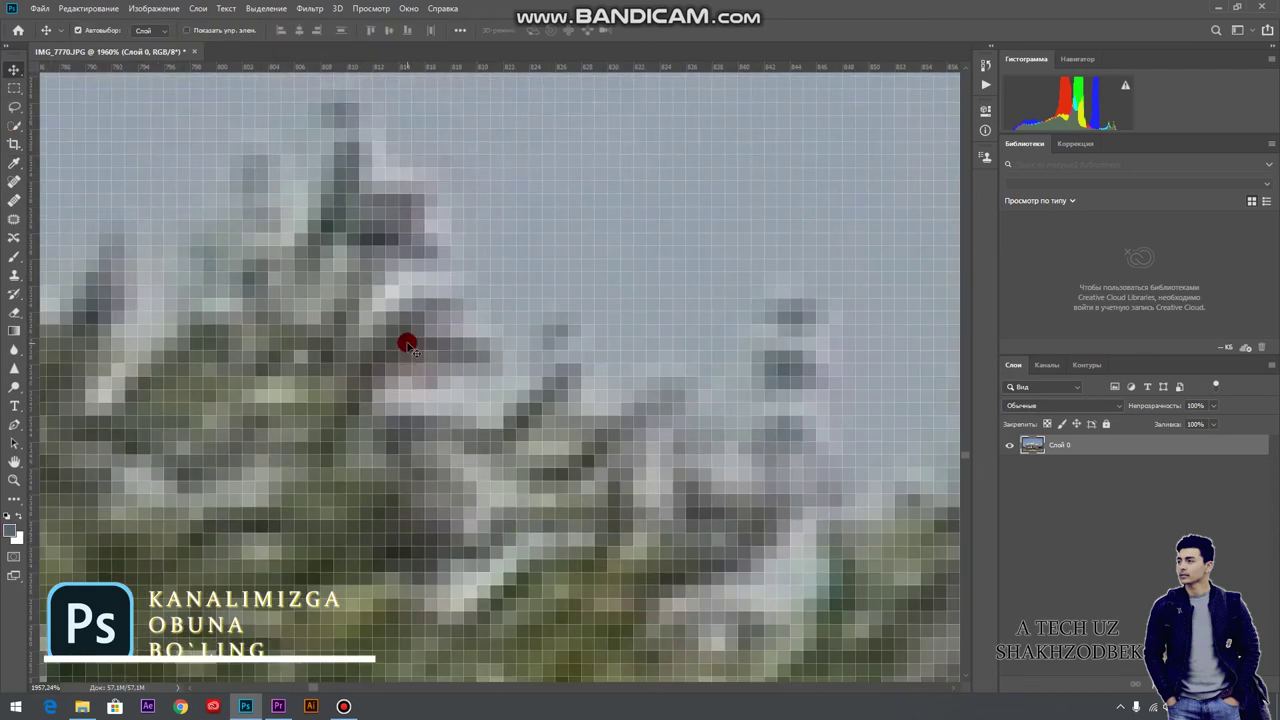
scroll(407, 356, down, 5)
scroll(407, 356, down, 4)
scroll(406, 340, down, 4)
scroll(403, 346, down, 4)
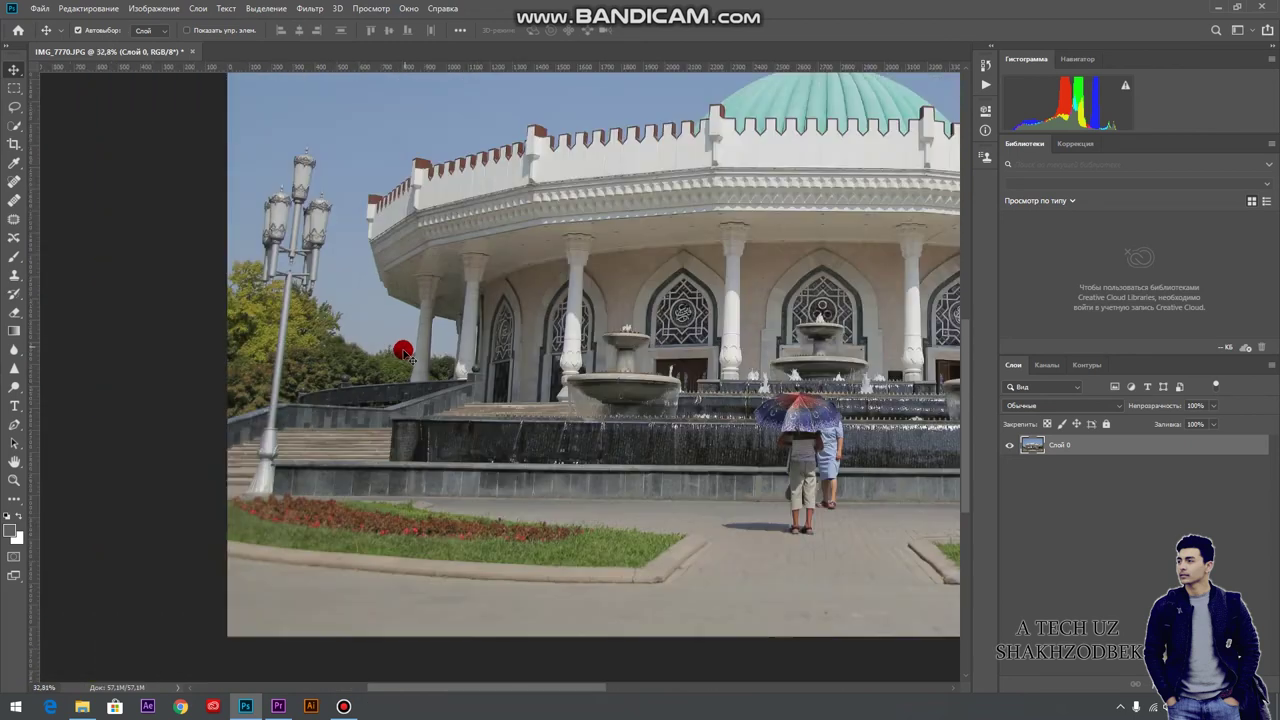
scroll(403, 348, down, 4)
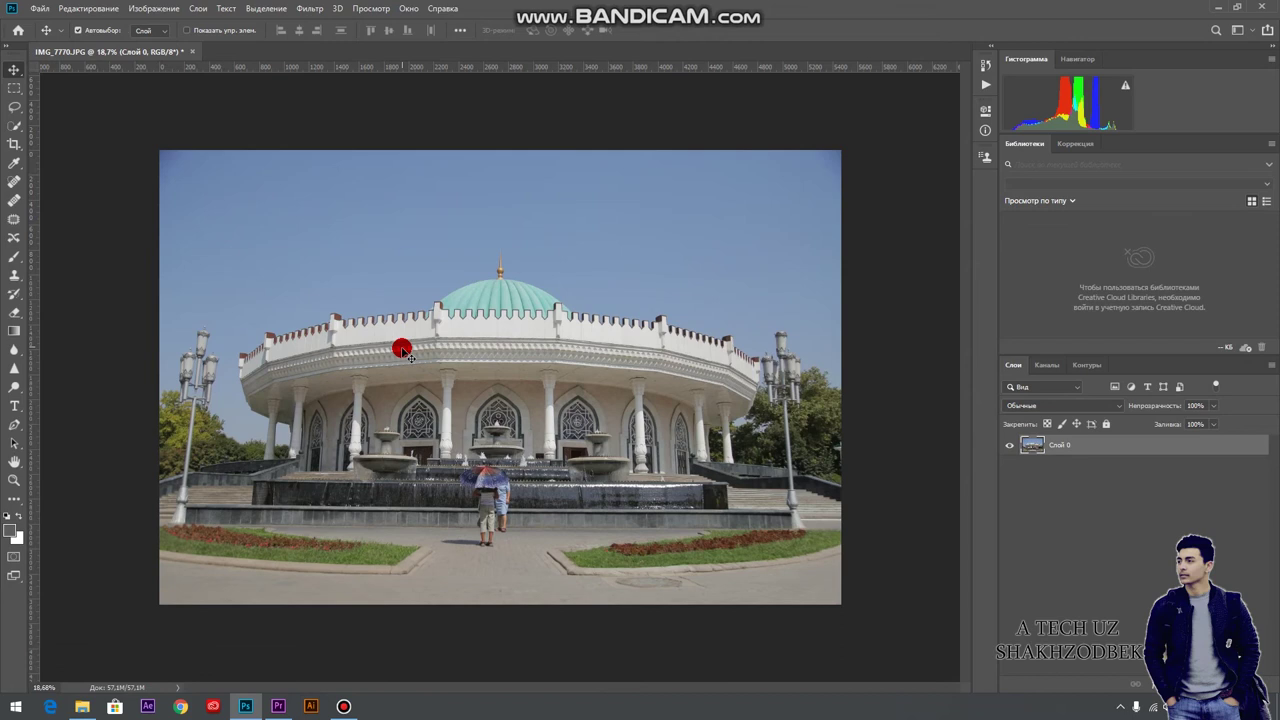
- Resize the image to 1000 pixels wide (1000 × 667) with linked aspect ratio
click(156, 10)
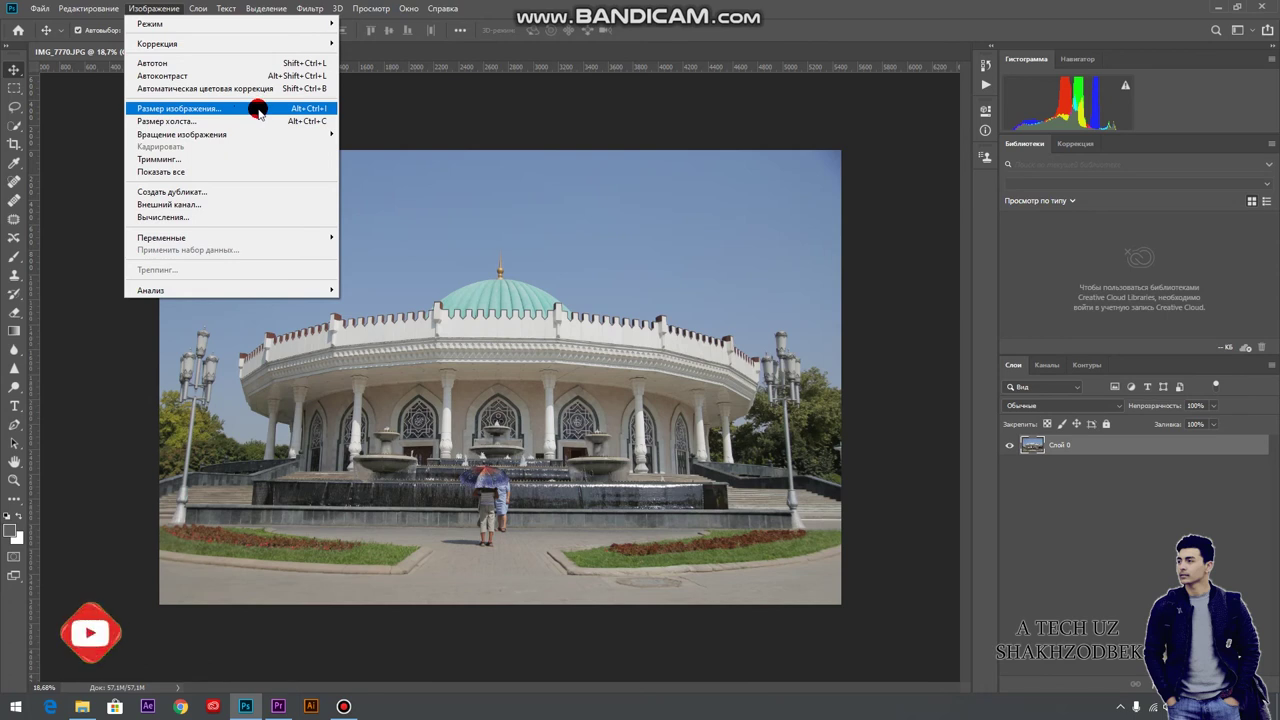
click(258, 108)
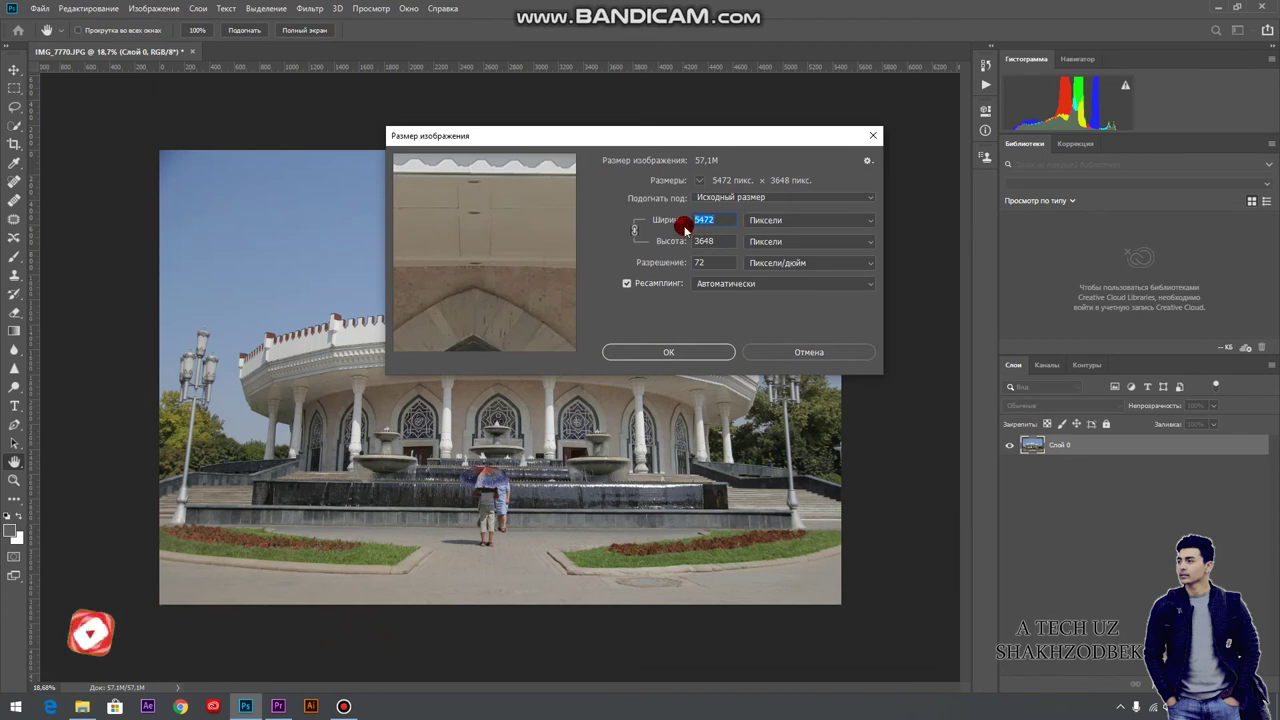
text(100)
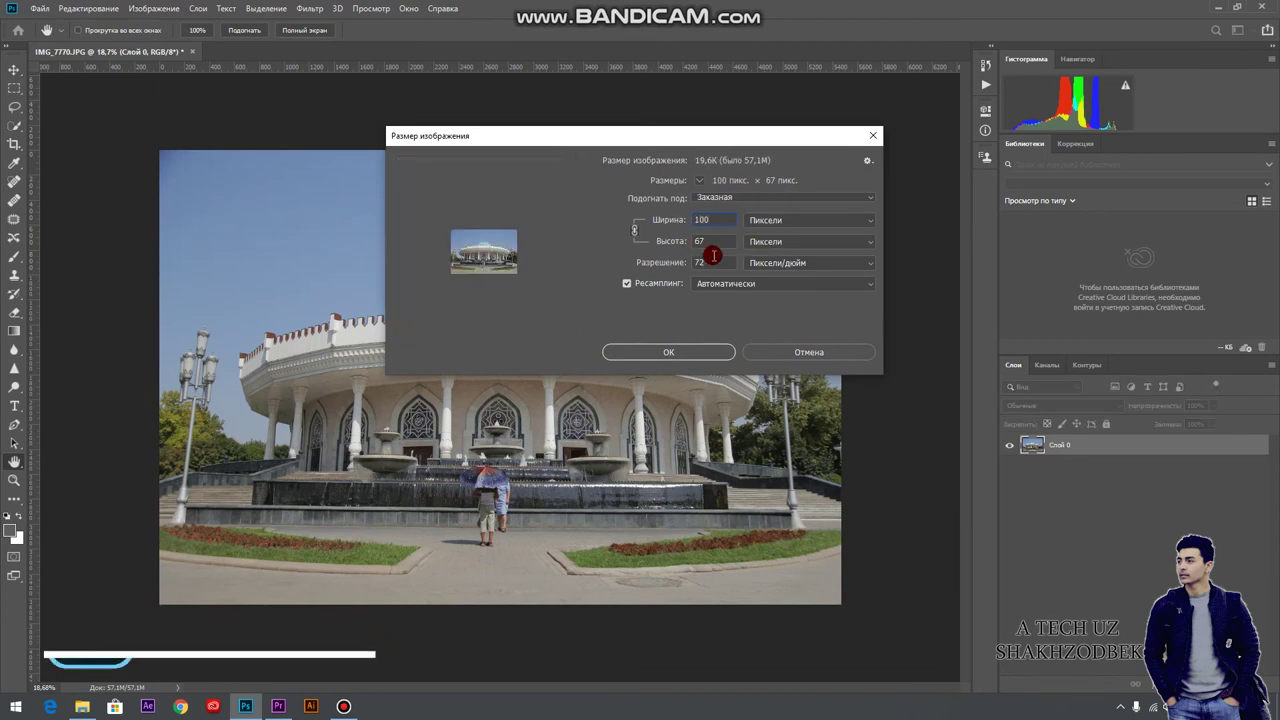
text(0)
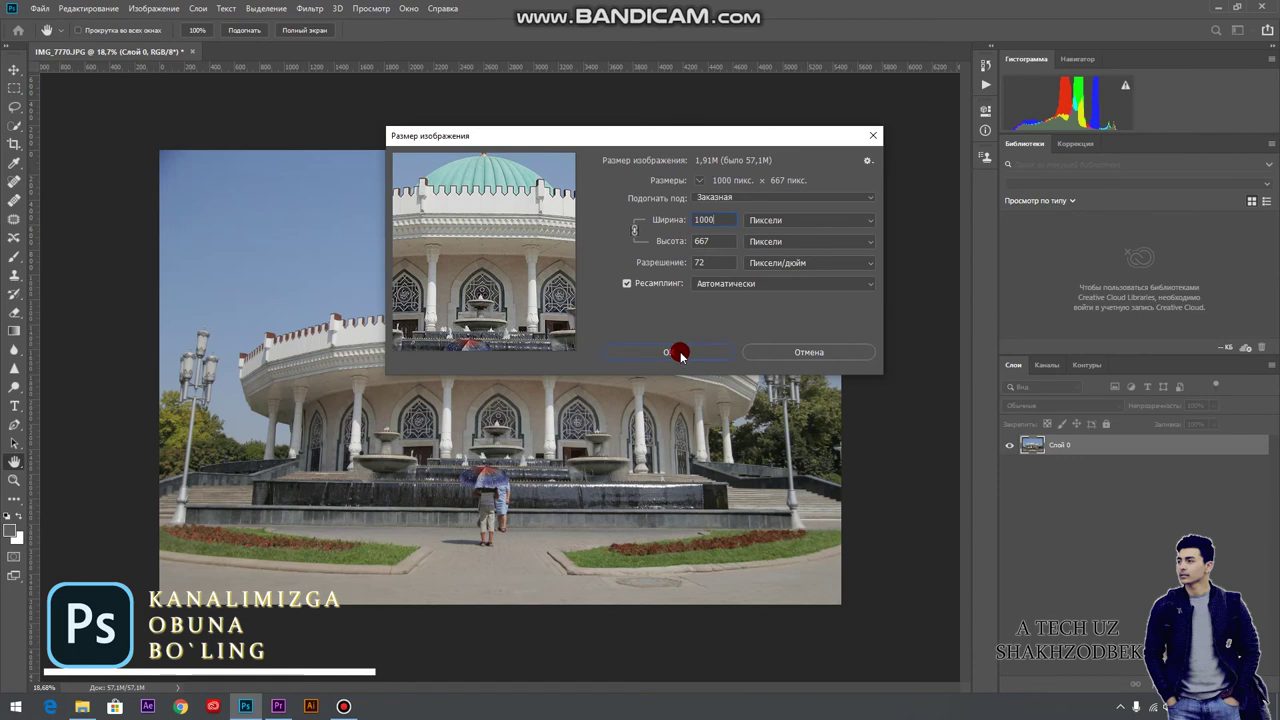
click(677, 352)
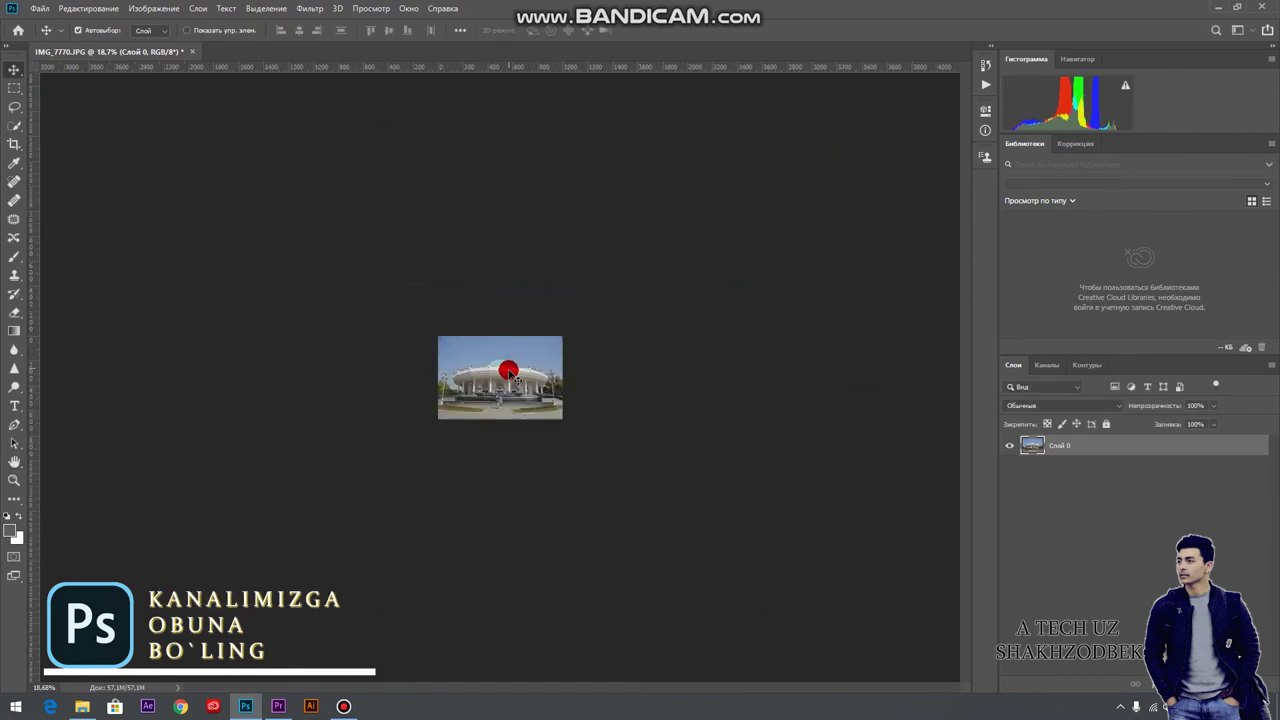
- Zoom into the resized 1000-pixel building, zoom back out, and bring up the Image menu
mouse_move(509, 384)
mouse_down()
mouse_move(490, 259)
mouse_move(439, 337)
mouse_up()
scroll(423, 366, down, 2)
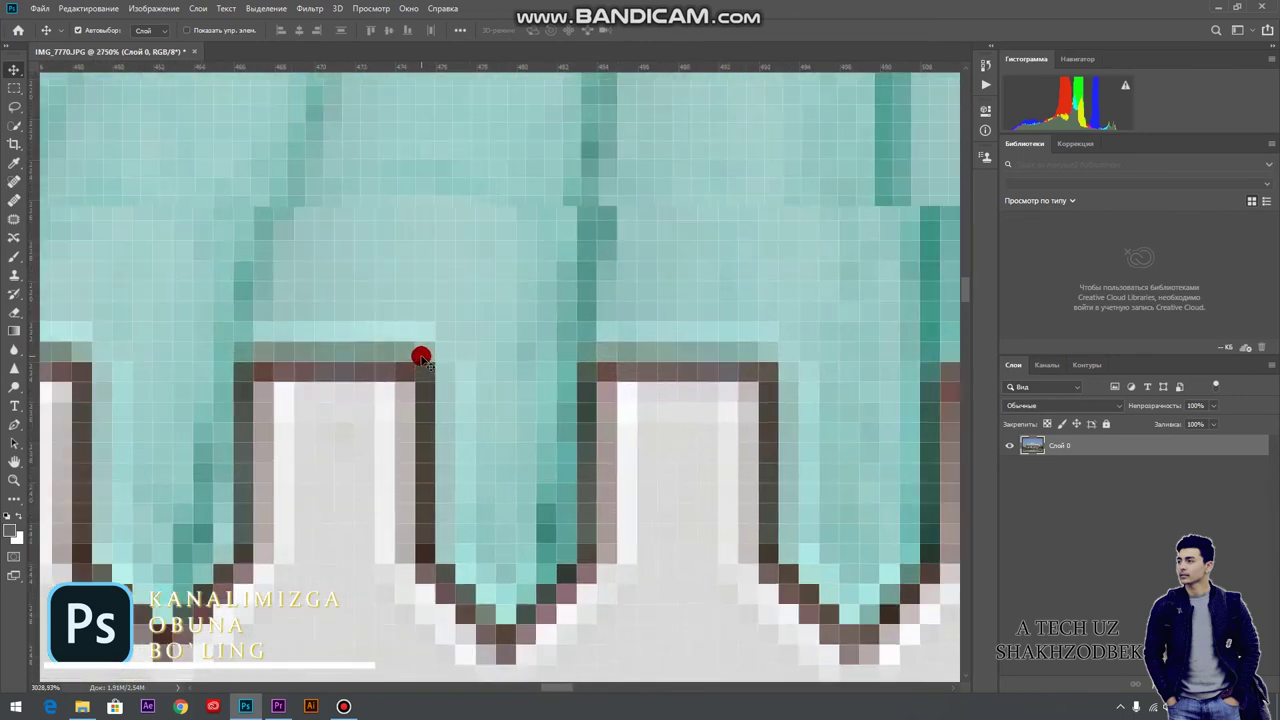
scroll(423, 366, down, 3)
scroll(423, 366, down, 1)
scroll(423, 366, down, 3)
scroll(423, 366, down, 3)
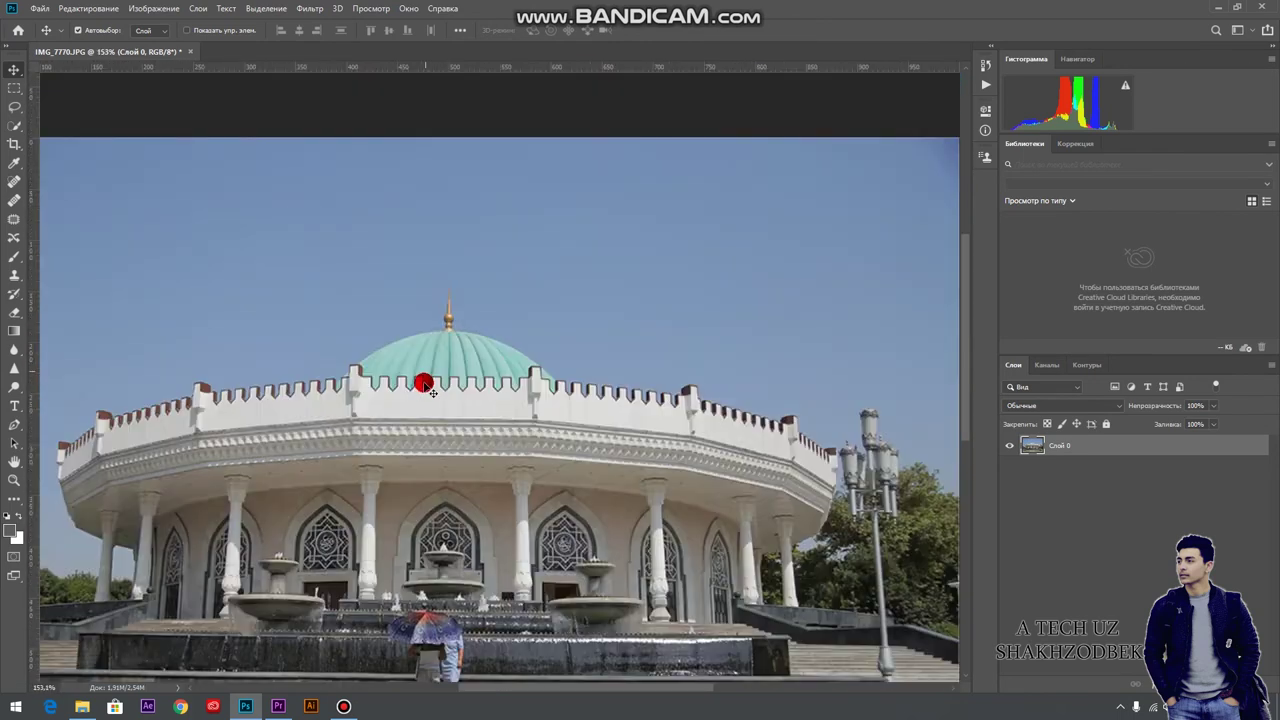
scroll(423, 366, down, 2)
click(158, 14)
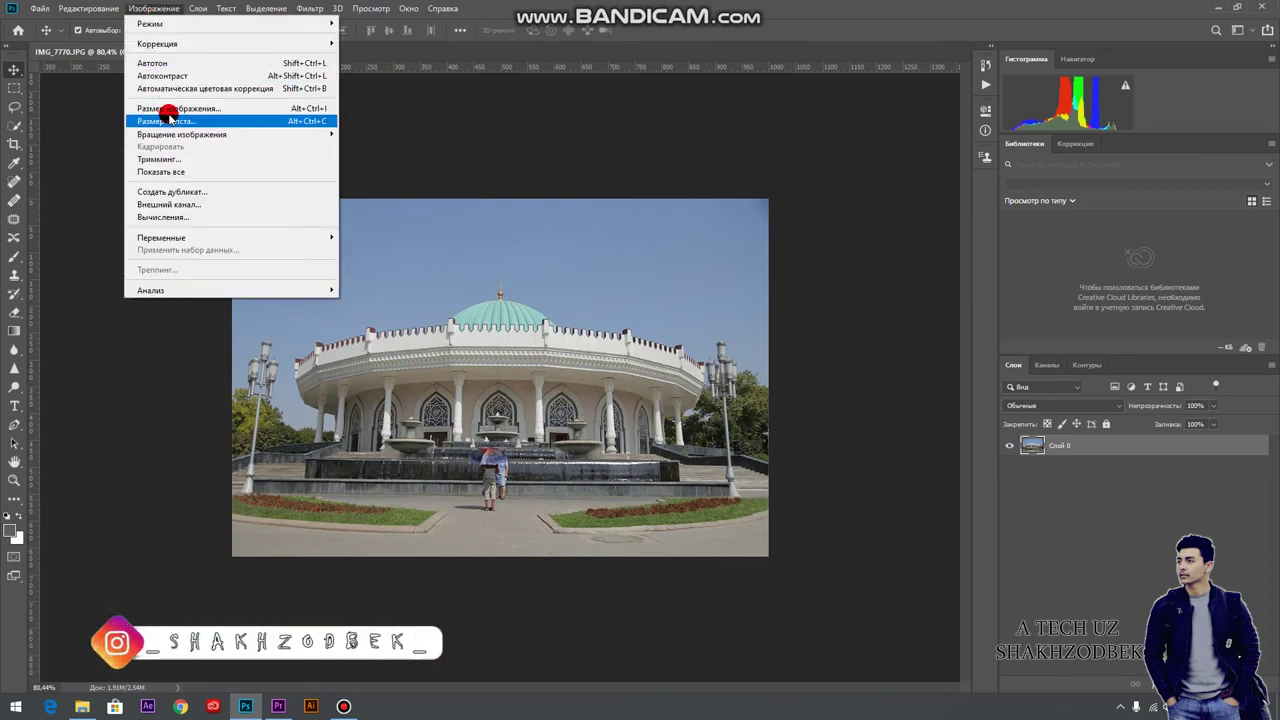
- Resize the photo to 500 pixels wide (500 × 334) and zoom in on it
click(168, 108)
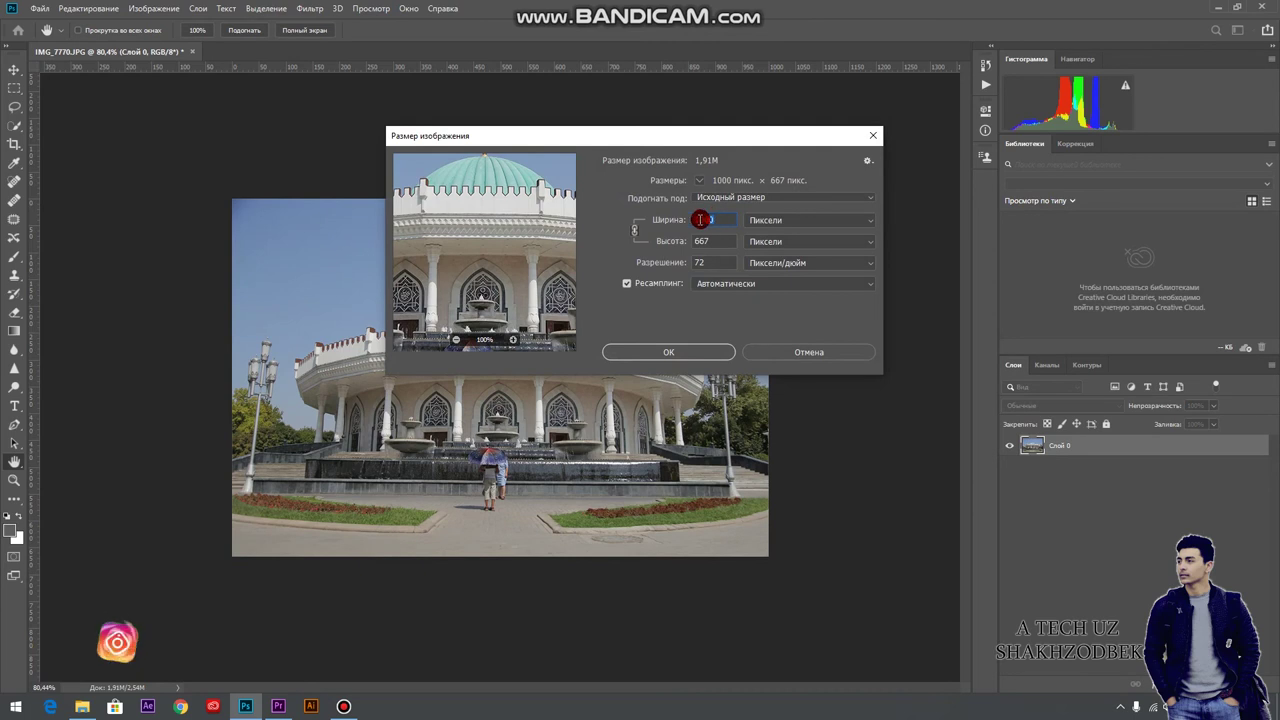
text(500)
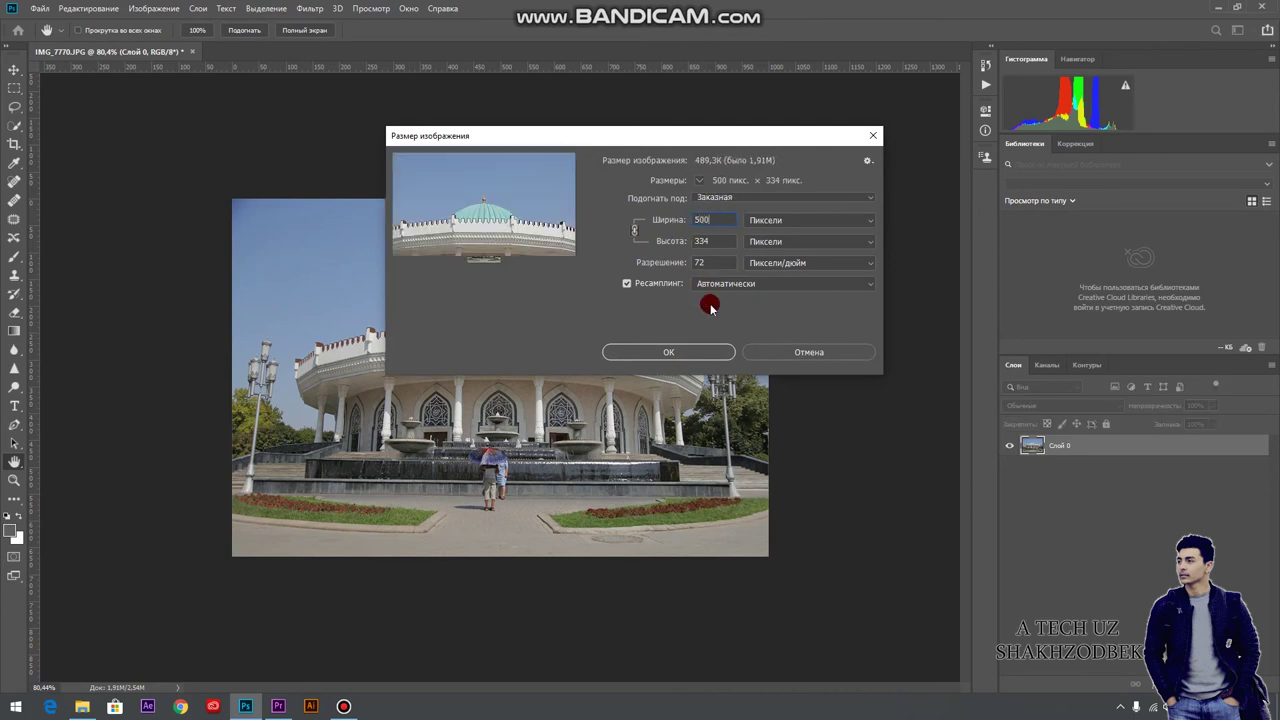
click(694, 350)
scroll(437, 303, up, 3)
scroll(486, 291, up, 3)
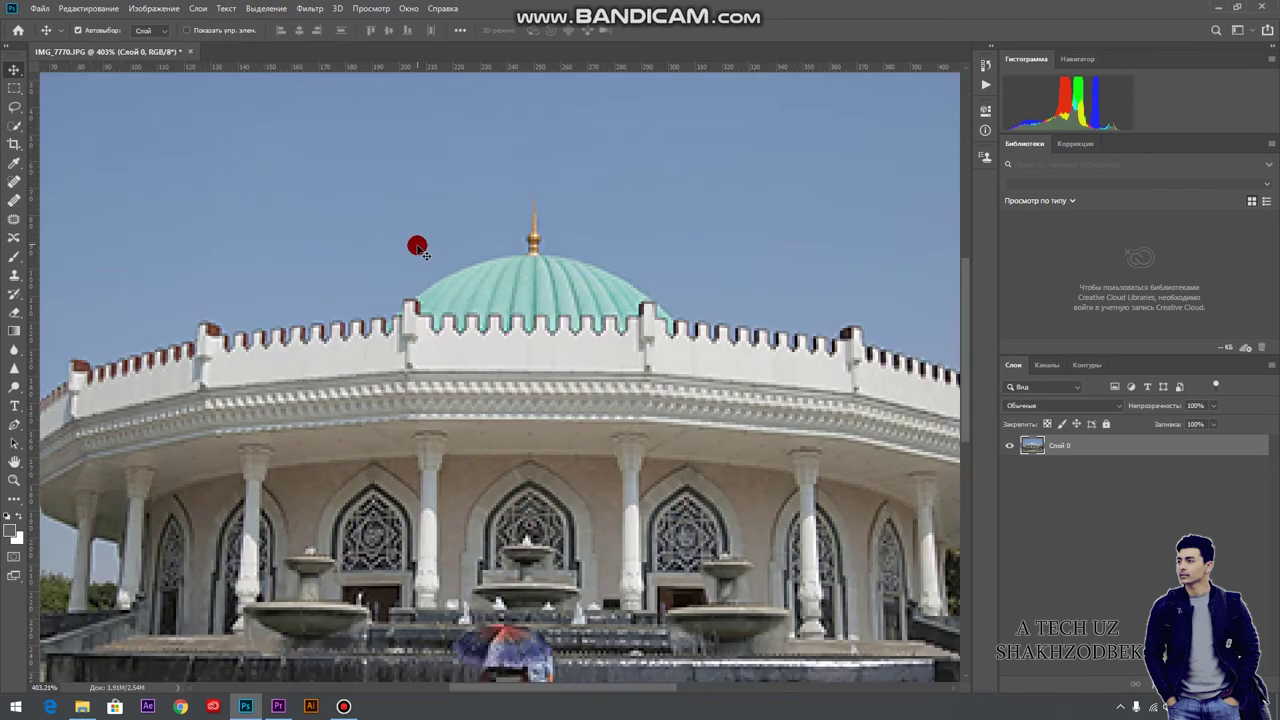
scroll(417, 246, up, 3)
scroll(423, 394, up, 3)
scroll(425, 379, up, 2)
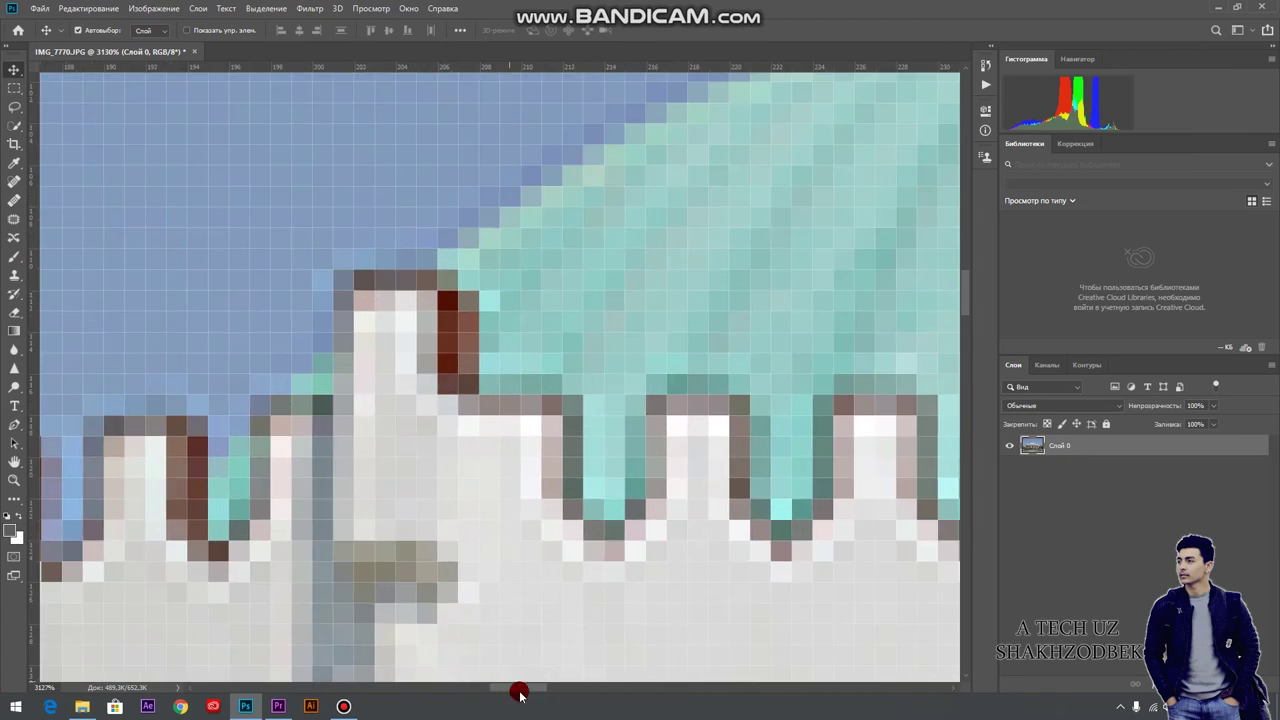
- Compare the coarser 500-pixel detail up close, then zoom back out to the whole photo
drag(519, 693, 463, 363)
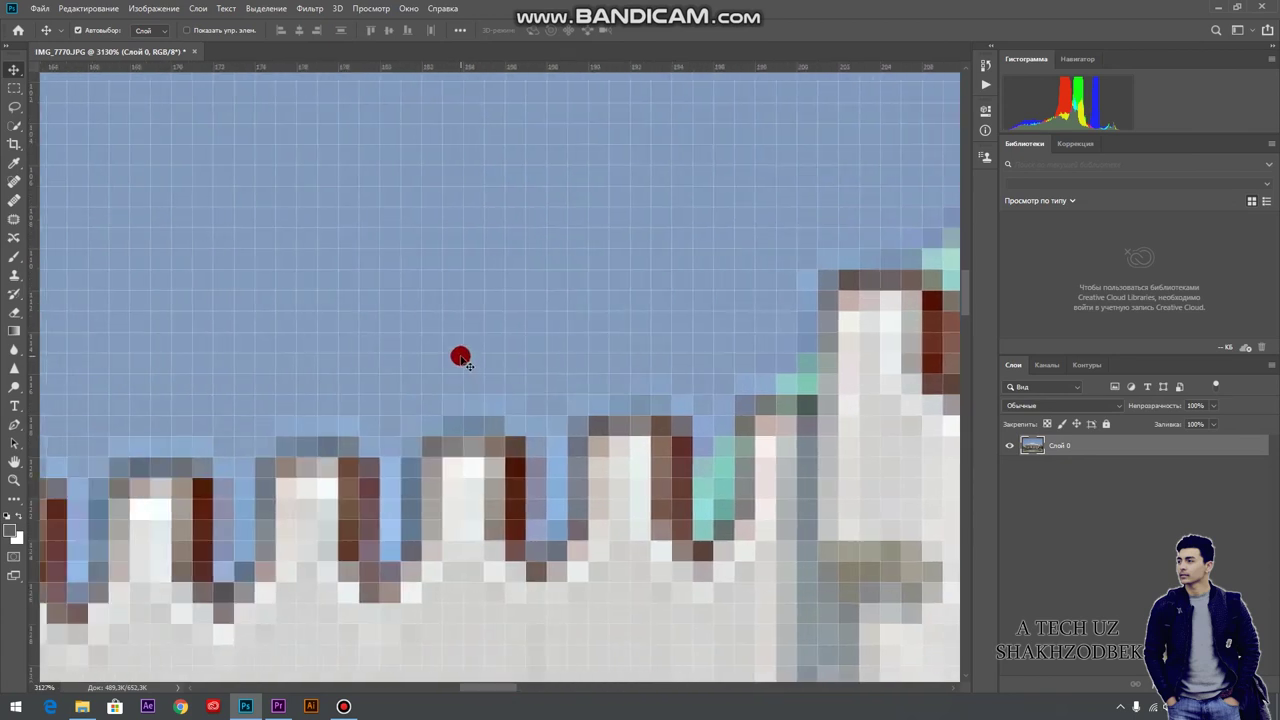
scroll(460, 360, down, 3)
scroll(460, 363, down, 3)
scroll(455, 380, down, 3)
scroll(443, 400, down, 2)
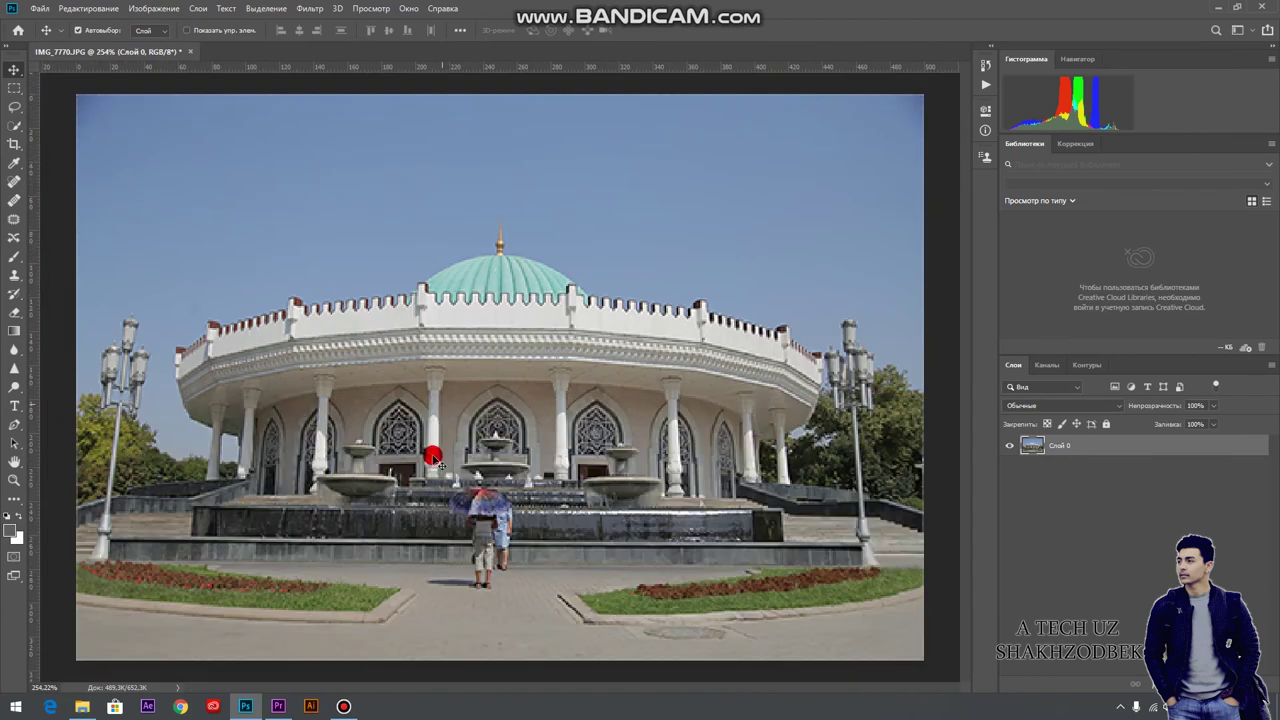
scroll(432, 457, up, 2)
scroll(374, 434, up, 3)
scroll(366, 400, up, 3)
scroll(414, 337, up, 3)
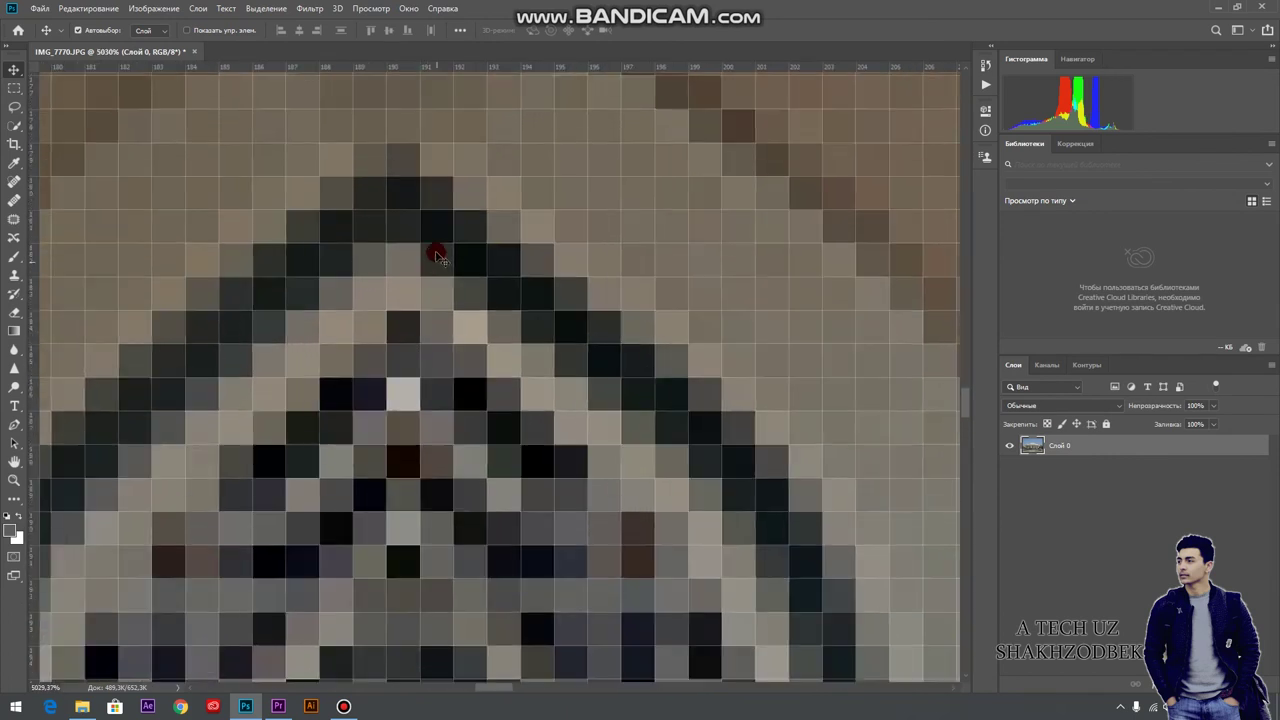
scroll(437, 255, up, 2)
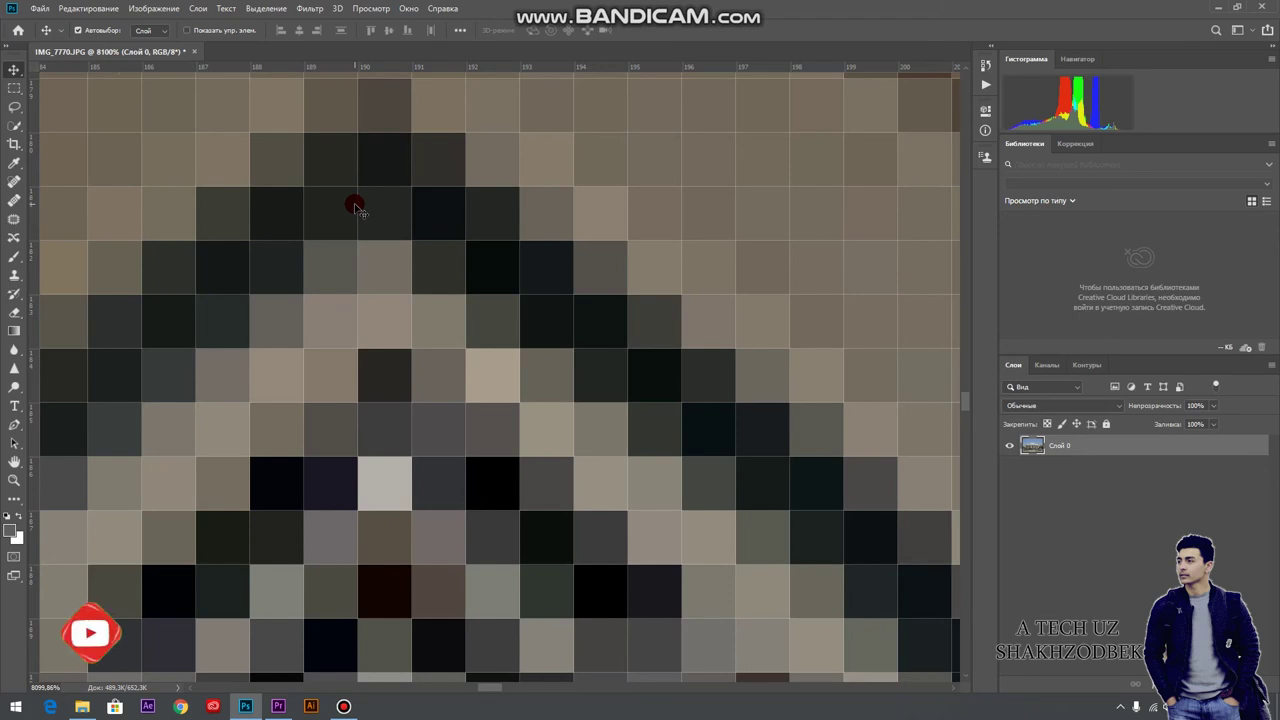
scroll(354, 203, down, 2)
right_click(378, 67)
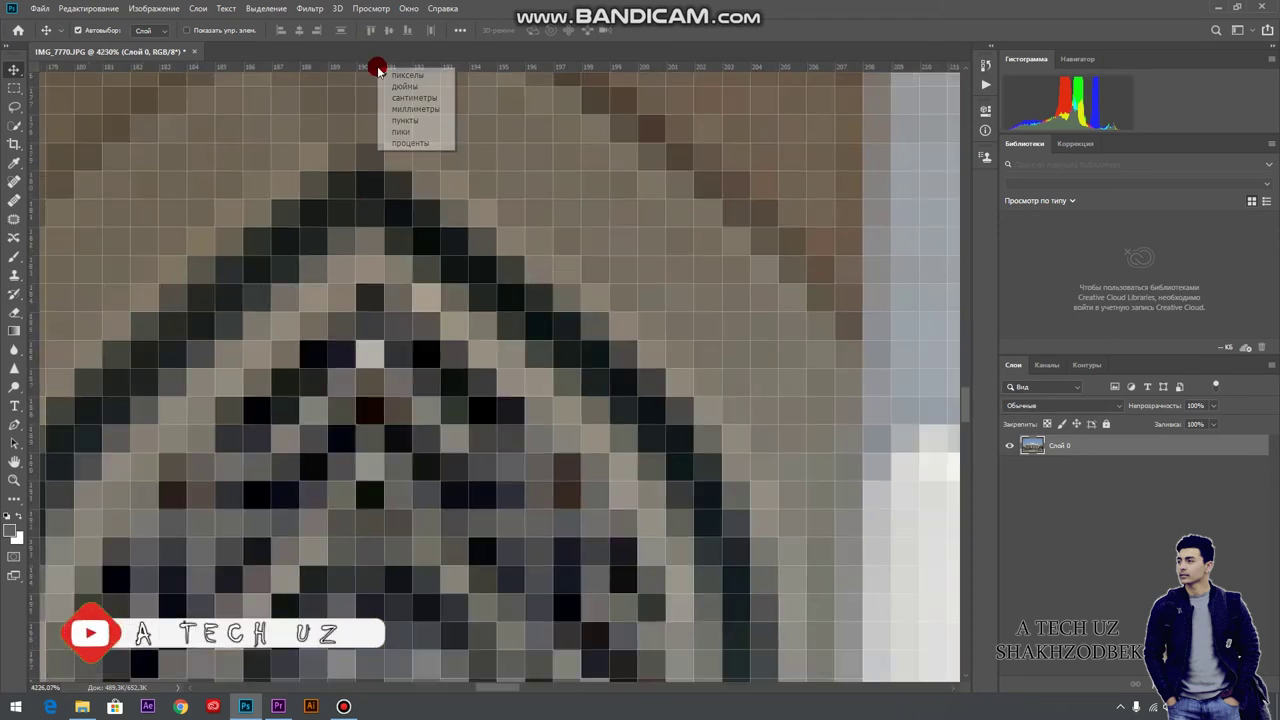
click(400, 77)
scroll(349, 149, down, 2)
scroll(363, 240, down, 3)
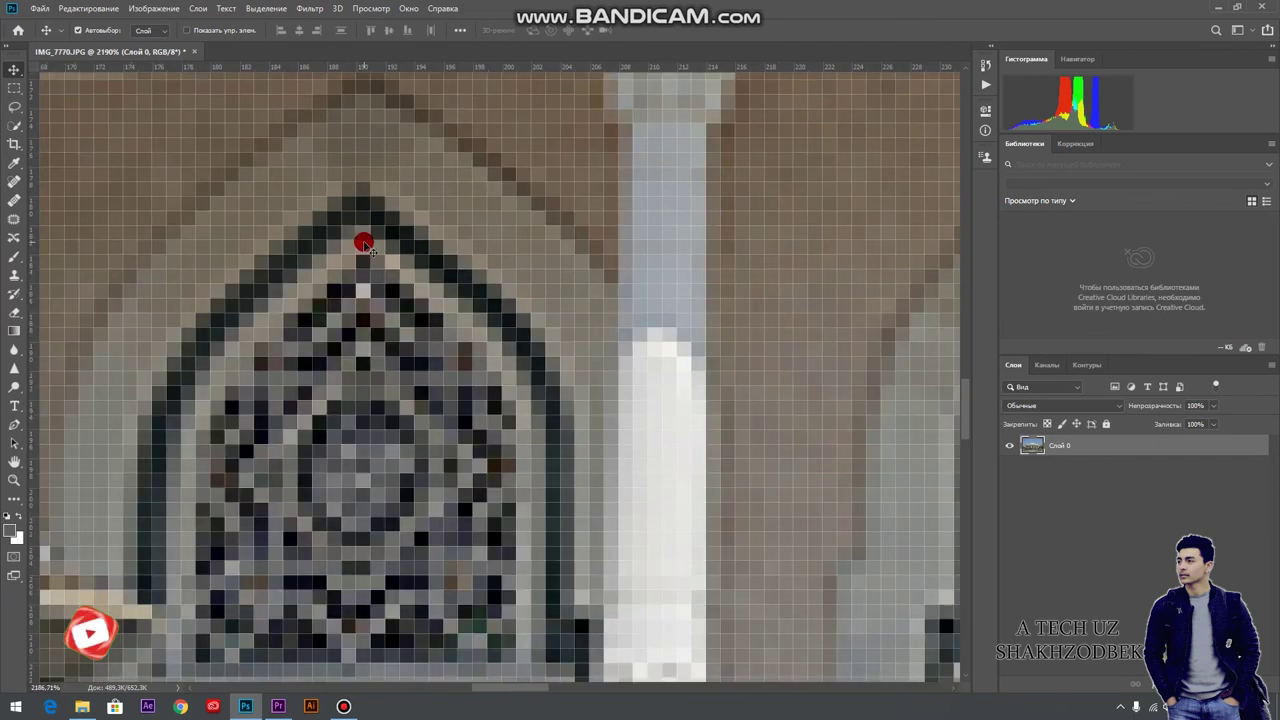
scroll(366, 206, down, 3)
scroll(372, 296, down, 1)
scroll(372, 297, down, 2)
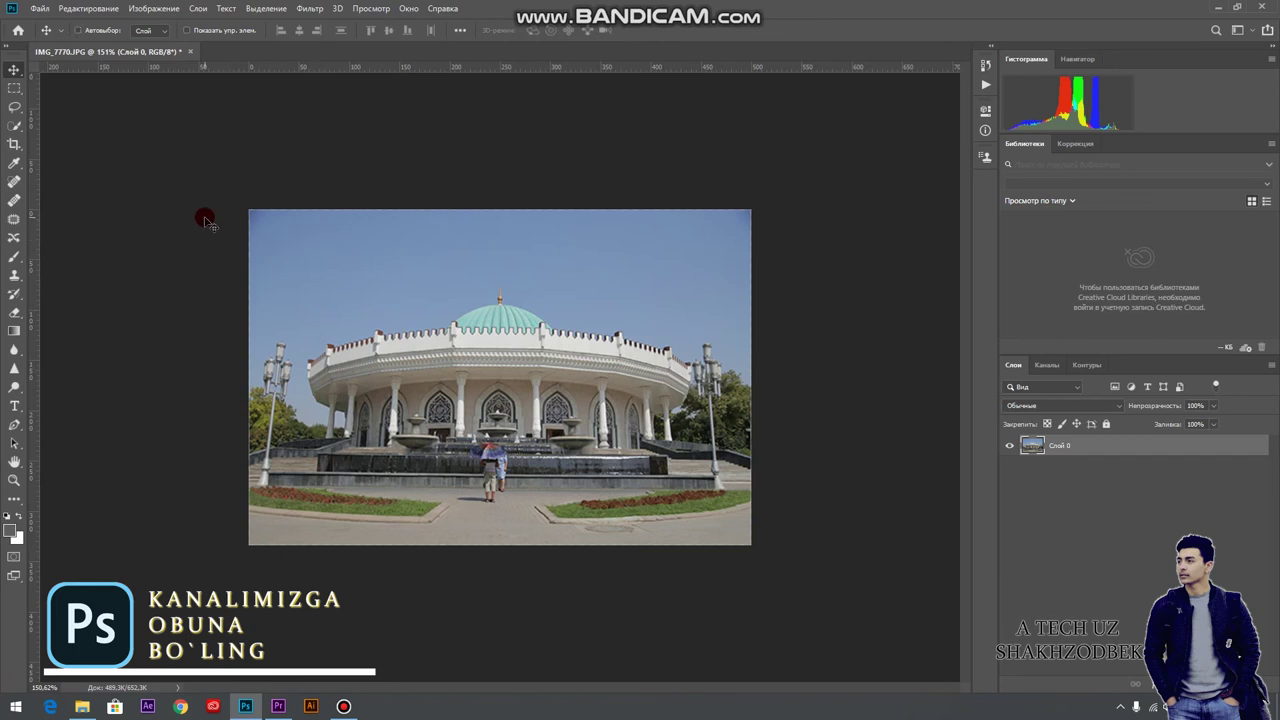
- Create a blank white 806 × 576 px document from the Clipboard preset
key(ctrl+n)
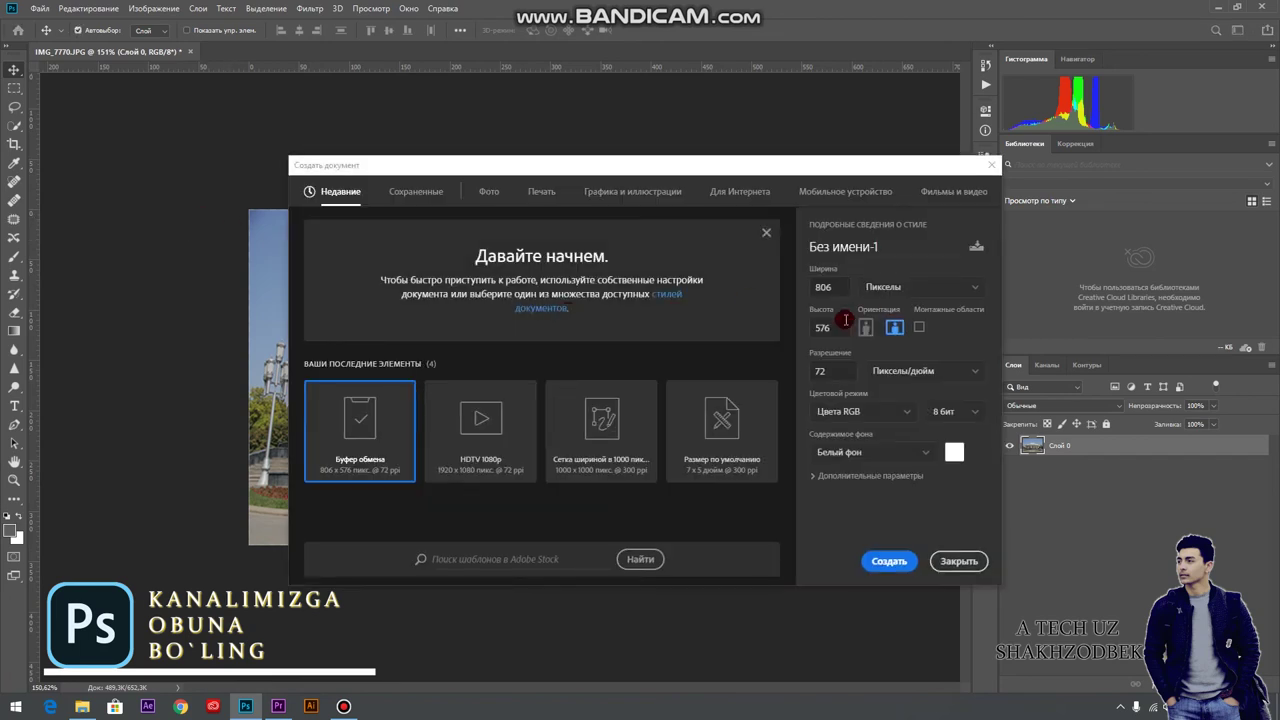
click(889, 563)
scroll(383, 272, up, 2)
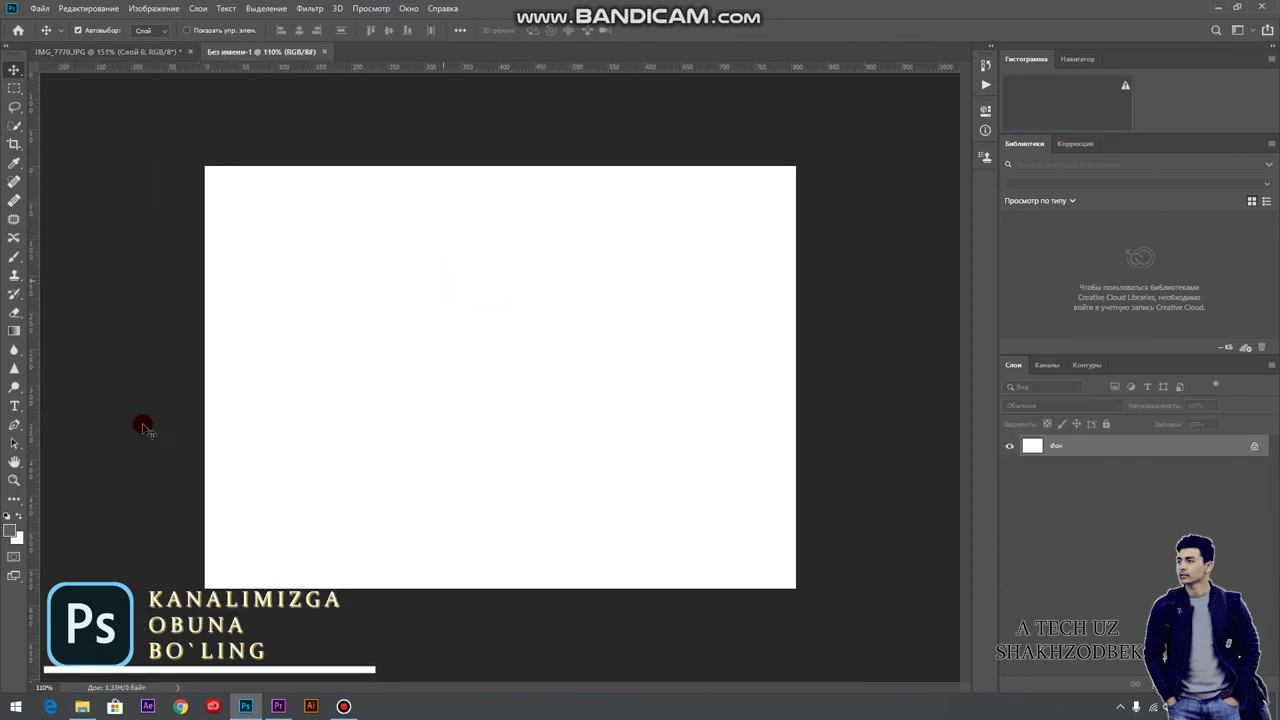
click(14, 500)
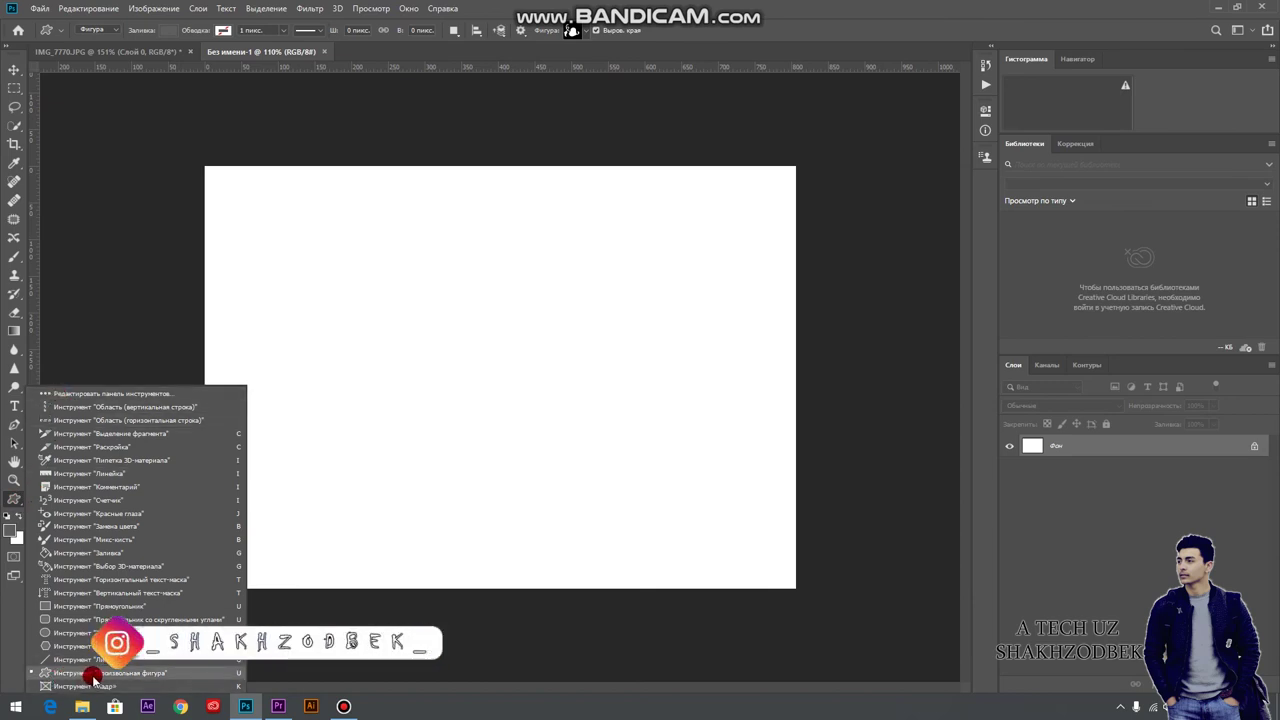
- Draw a dark grey grass-blade custom shape across the centre of the new document
click(153, 683)
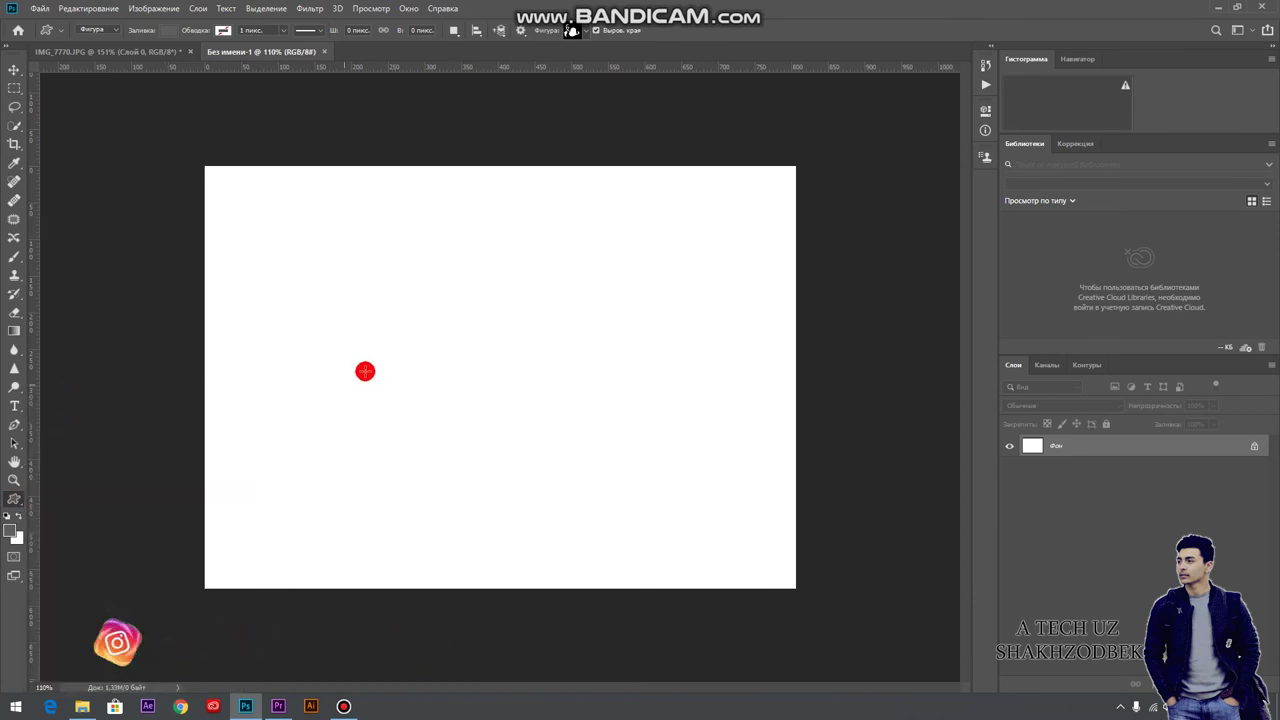
click(589, 31)
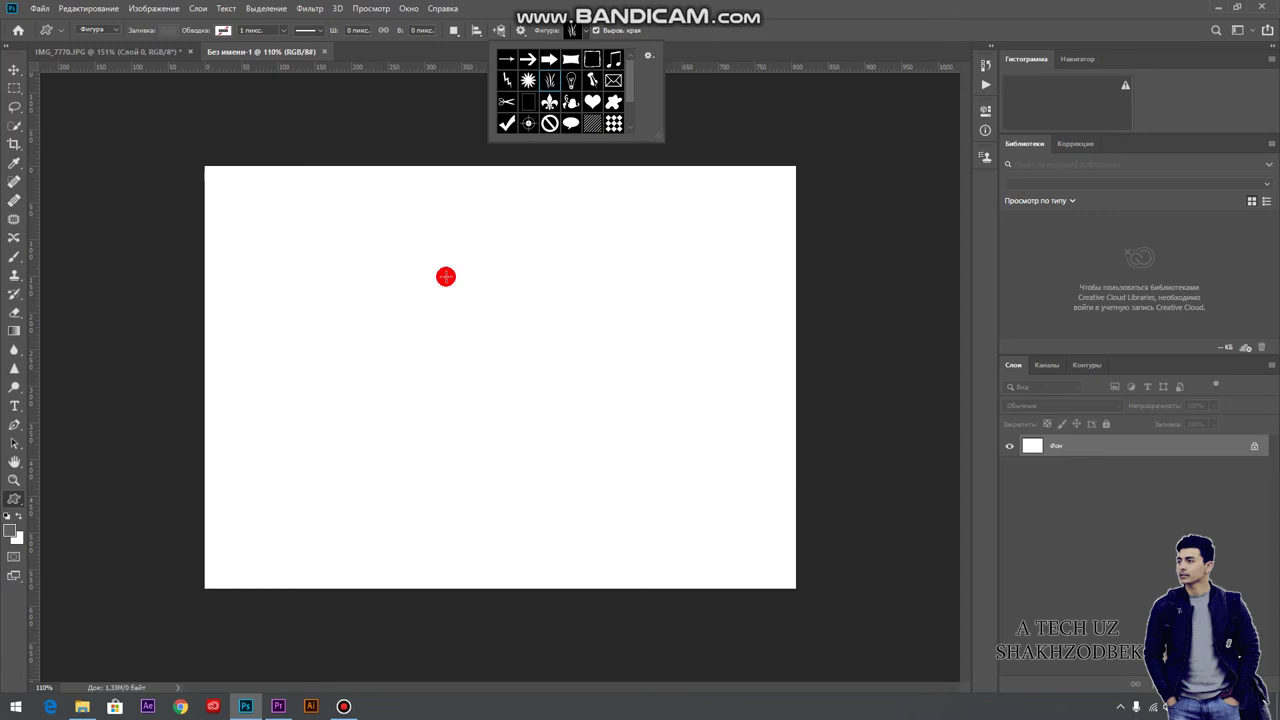
drag(360, 242, 614, 530)
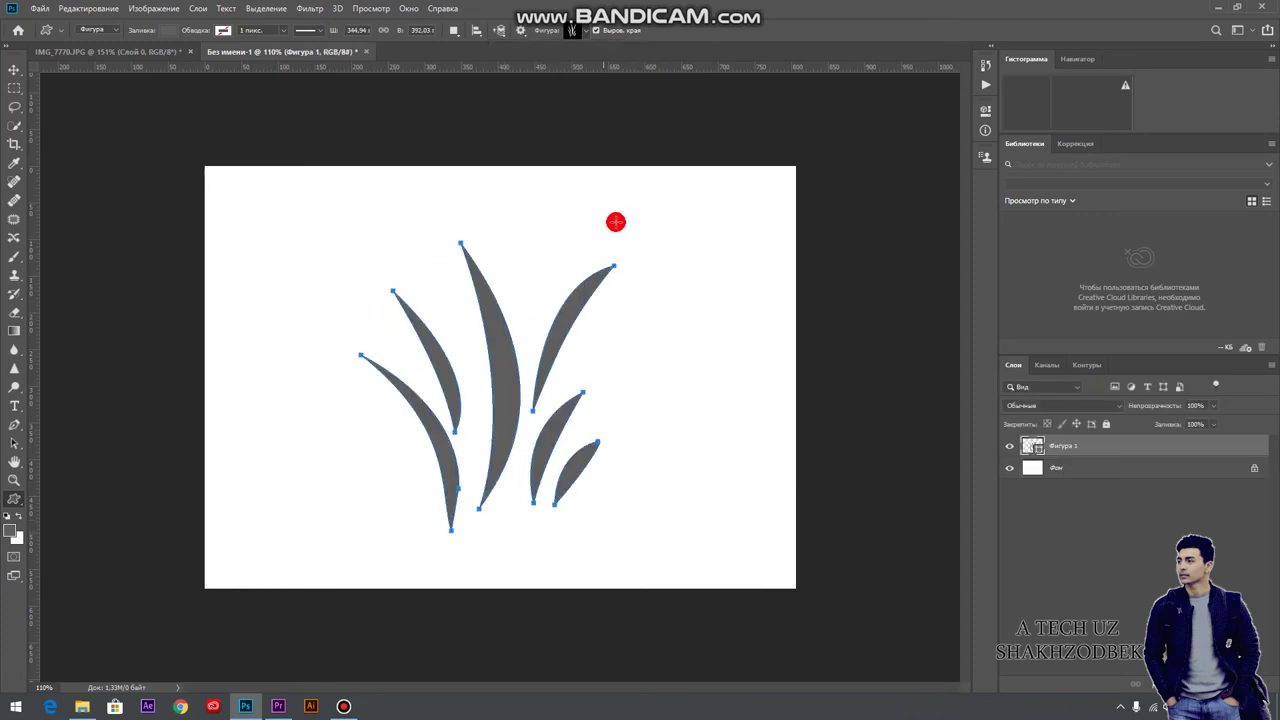
click(26, 78)
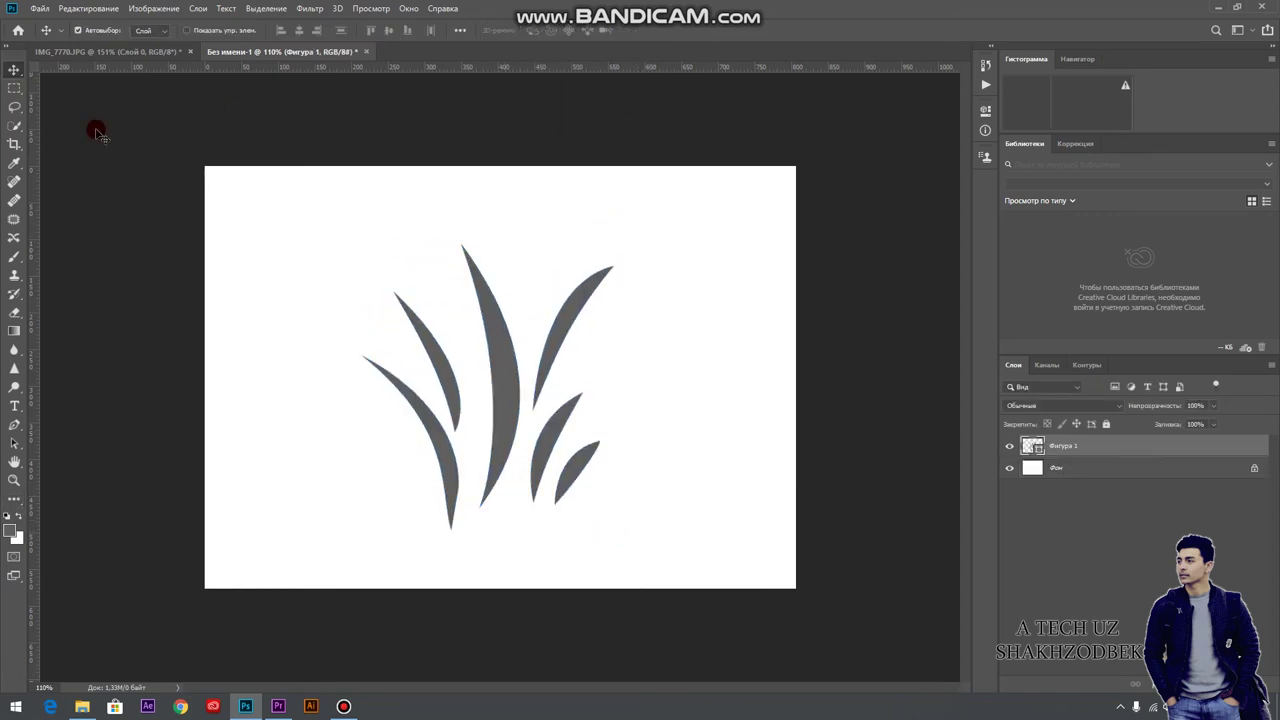
click(490, 312)
scroll(500, 310, up, 3)
scroll(507, 304, up, 2)
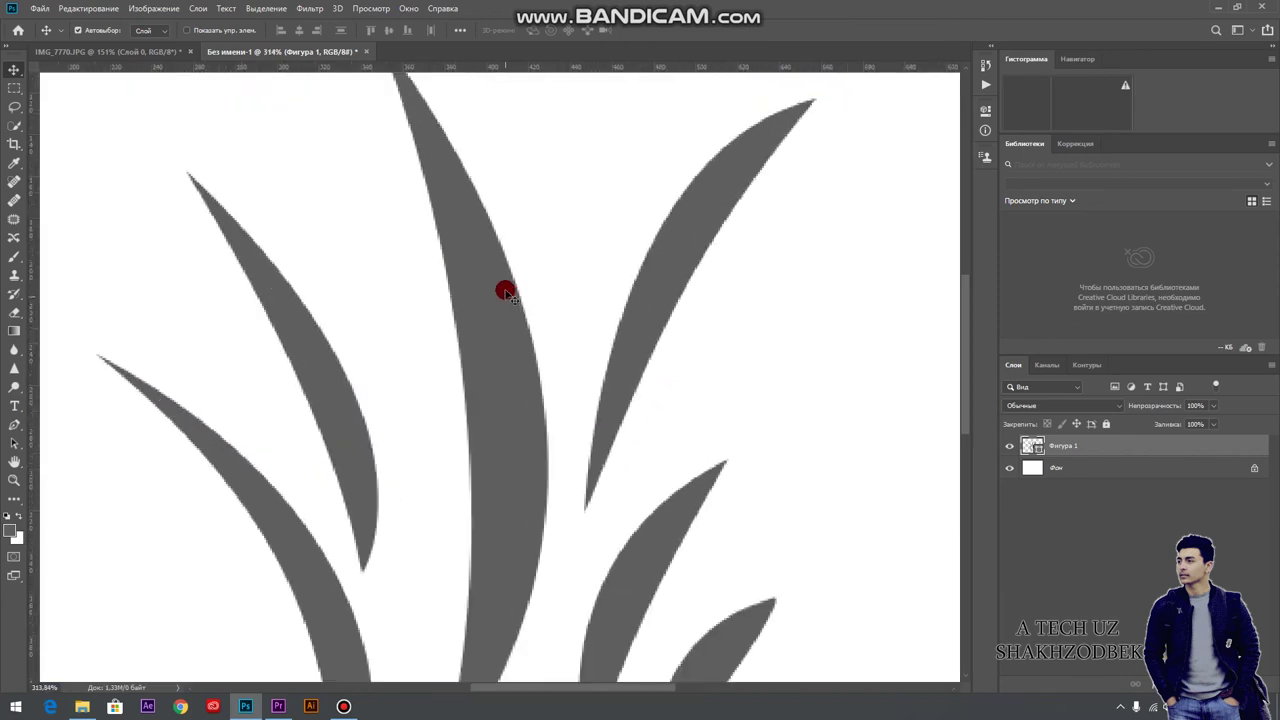
scroll(507, 300, up, 2)
scroll(450, 285, up, 3)
scroll(395, 280, up, 3)
scroll(390, 280, up, 3)
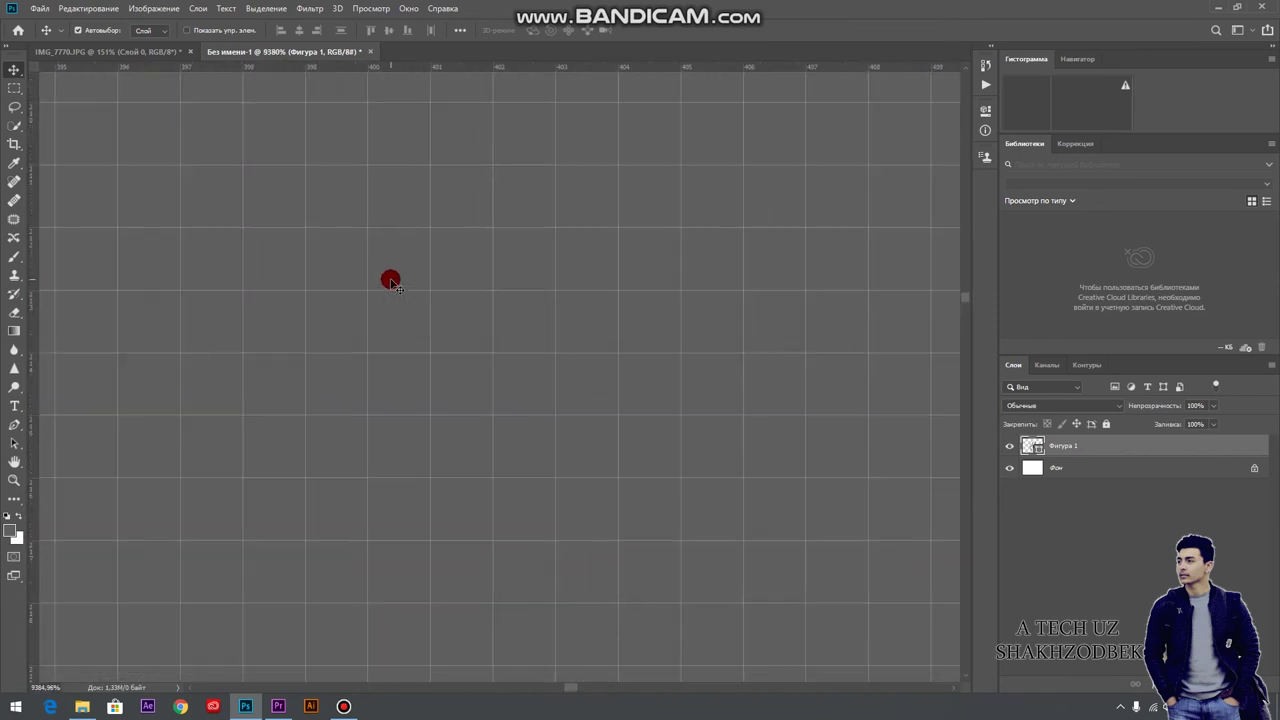
scroll(390, 280, down, 3)
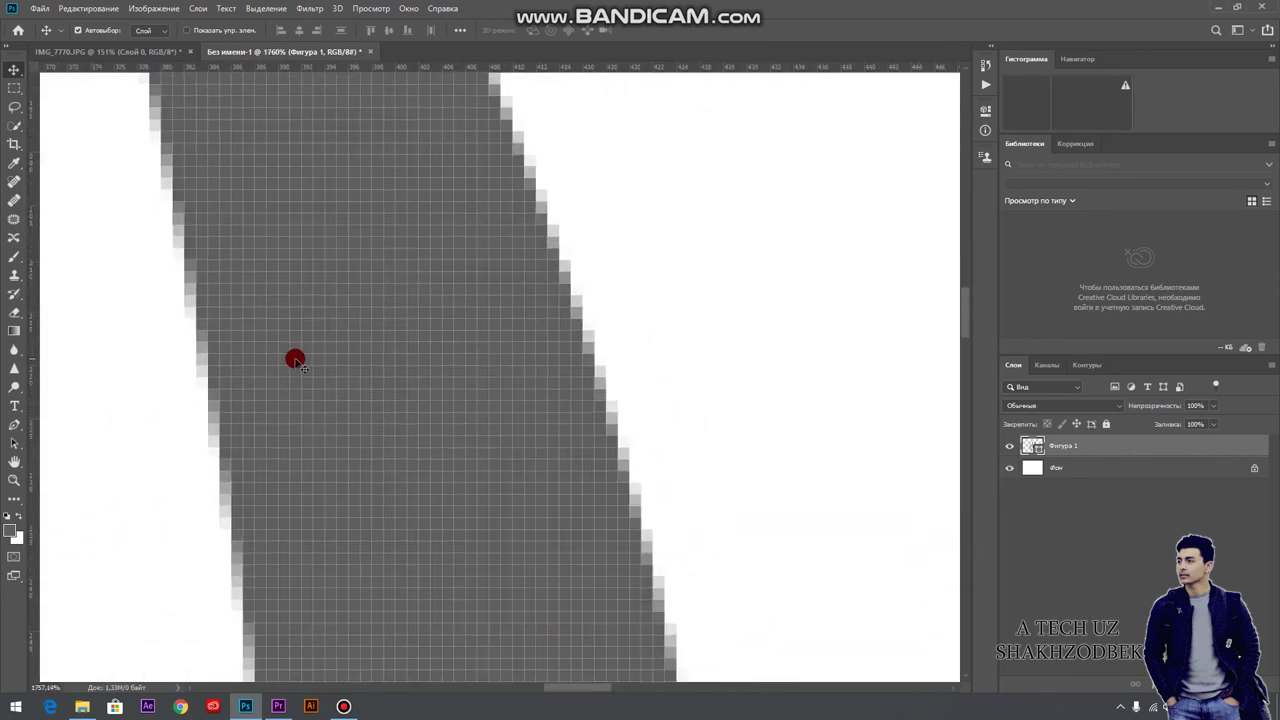
scroll(300, 350, up, 2)
scroll(310, 340, up, 1)
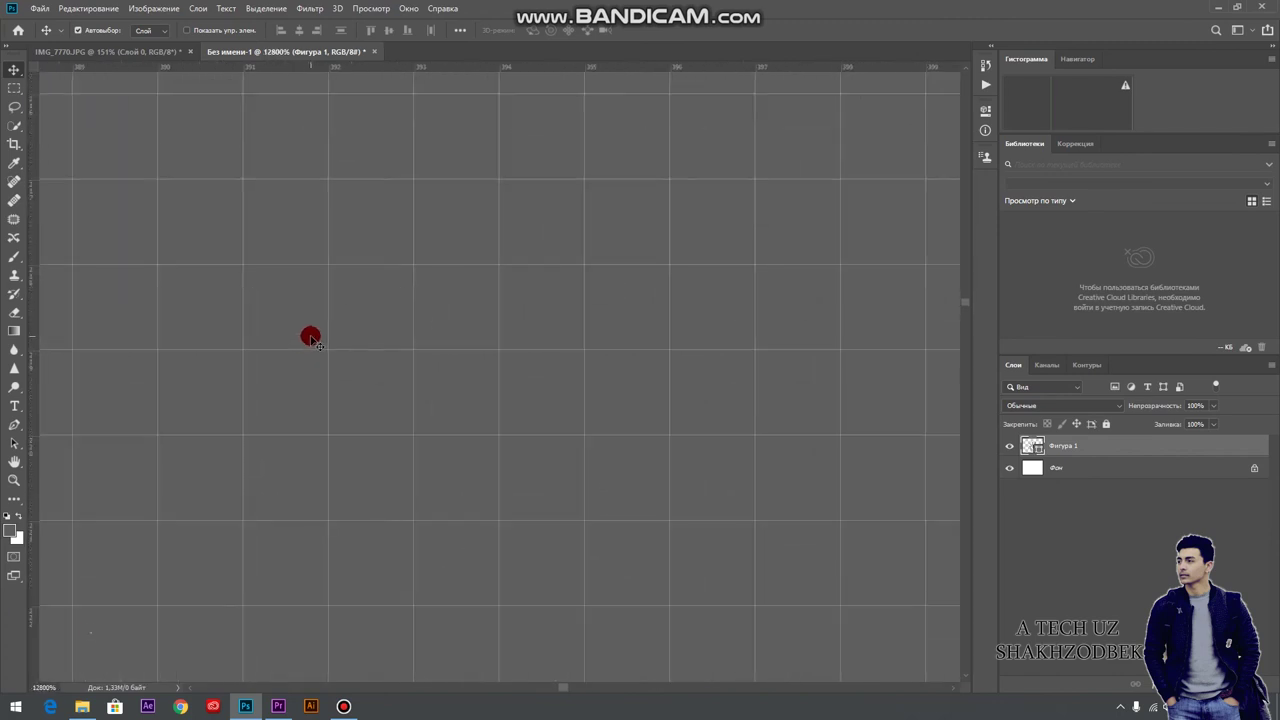
scroll(311, 340, down, 2)
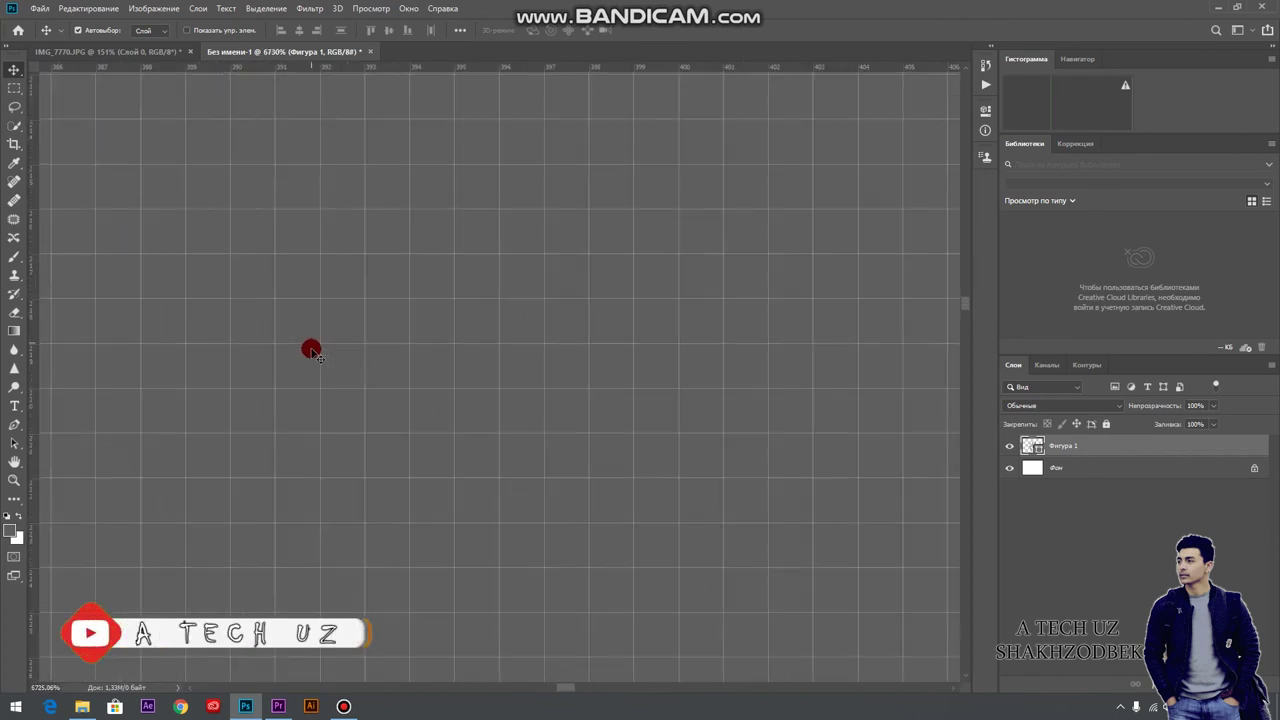
scroll(311, 344, down, 2)
scroll(315, 360, down, 2)
scroll(470, 335, down, 1)
scroll(465, 302, up, 1)
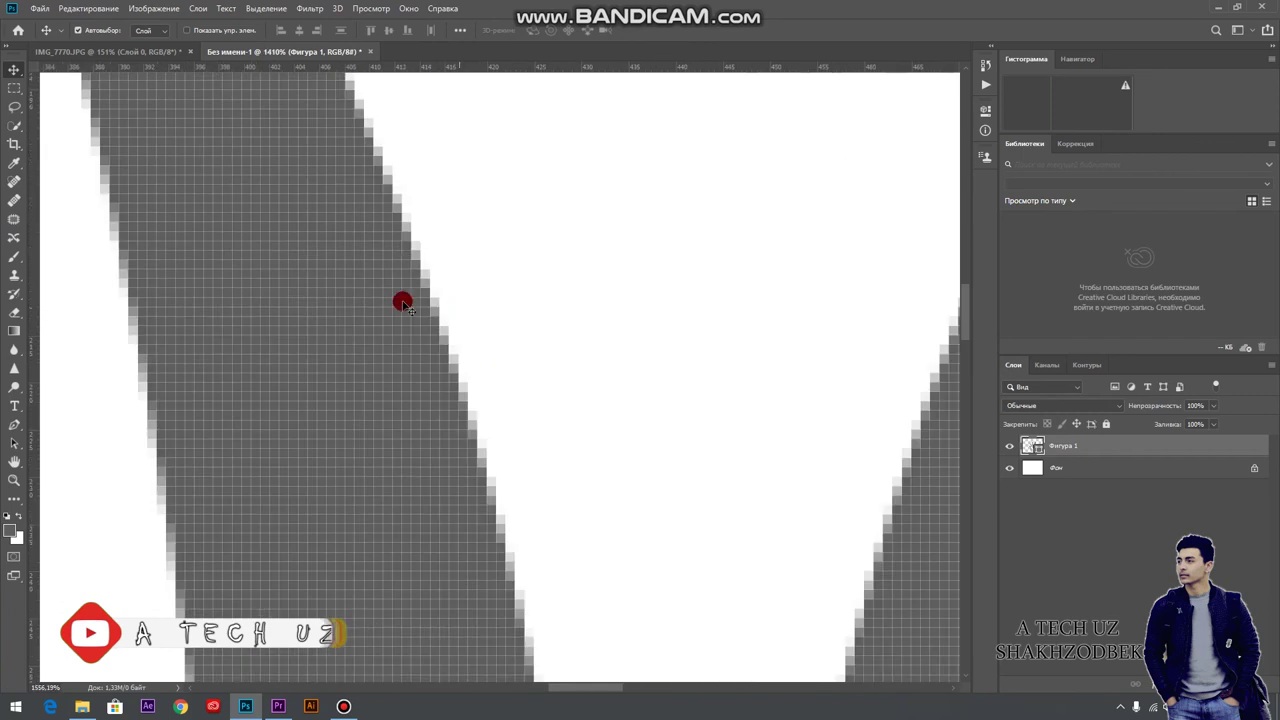
scroll(466, 304, up, 2)
scroll(400, 277, up, 1)
scroll(420, 209, up, 1)
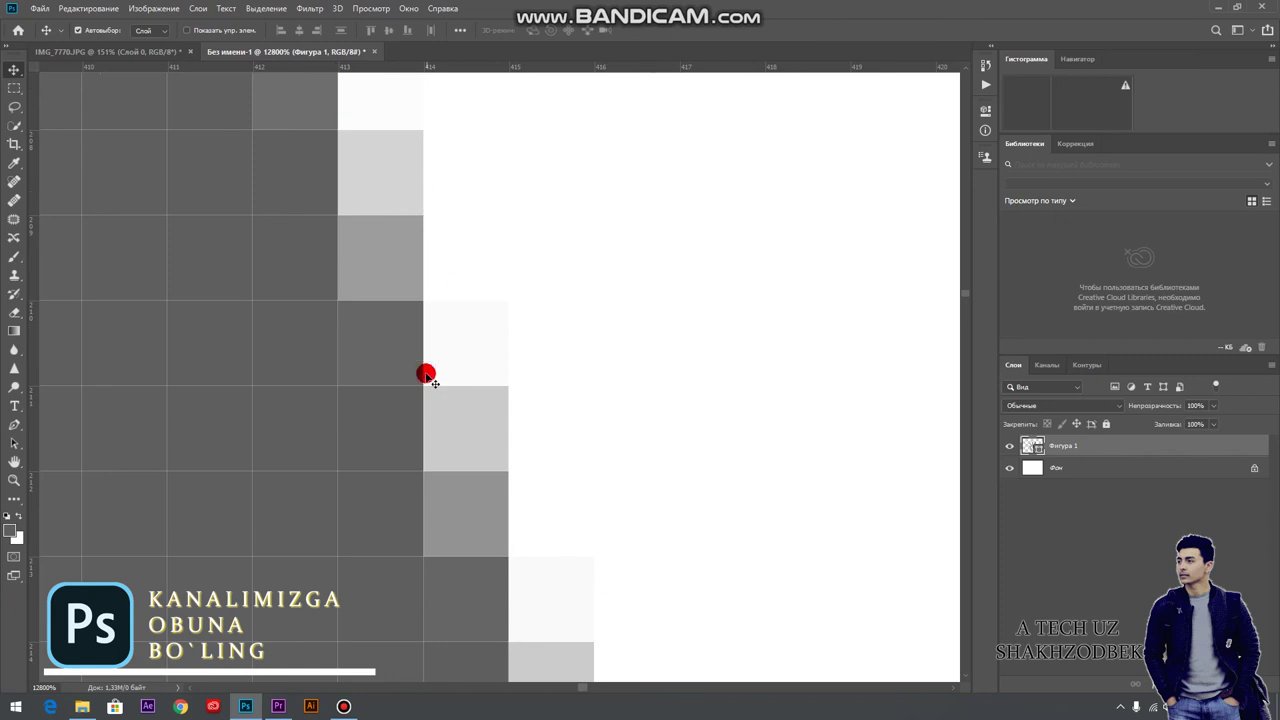
scroll(410, 307, down, 1)
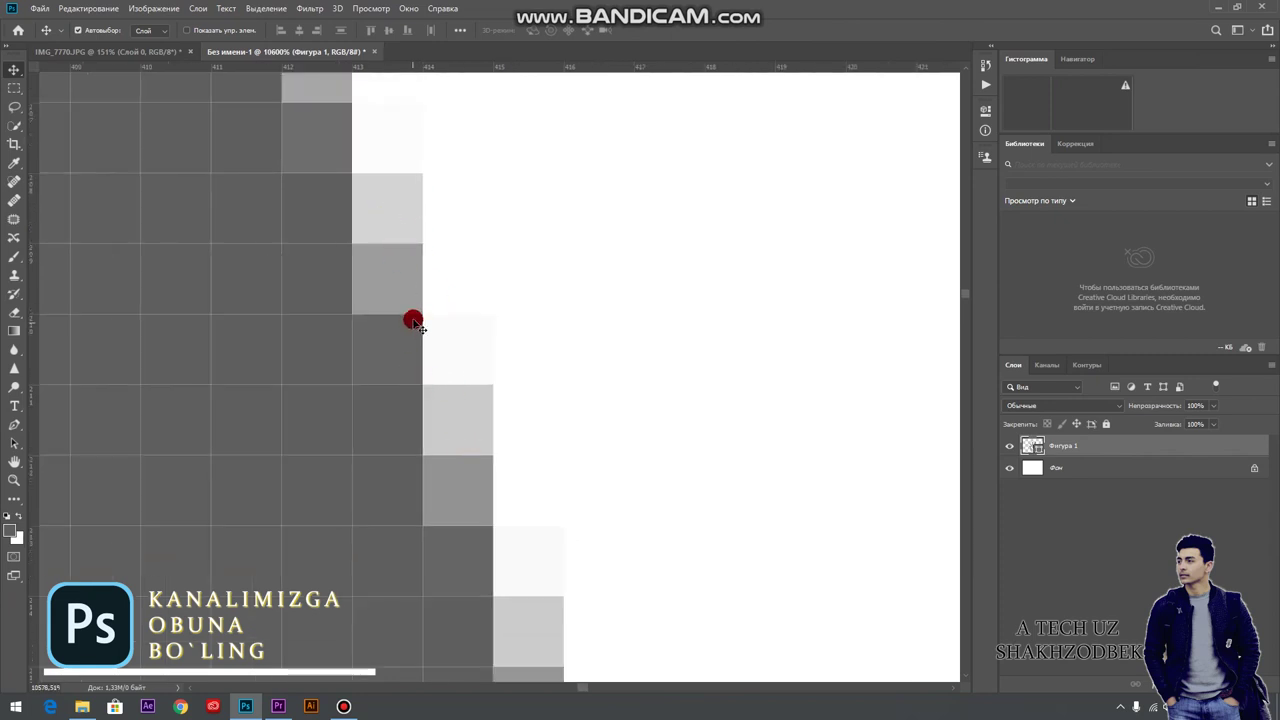
scroll(337, 294, down, 2)
scroll(334, 317, down, 3)
scroll(315, 393, down, 3)
scroll(315, 393, down, 5)
scroll(300, 430, down, 3)
scroll(300, 437, down, 1)
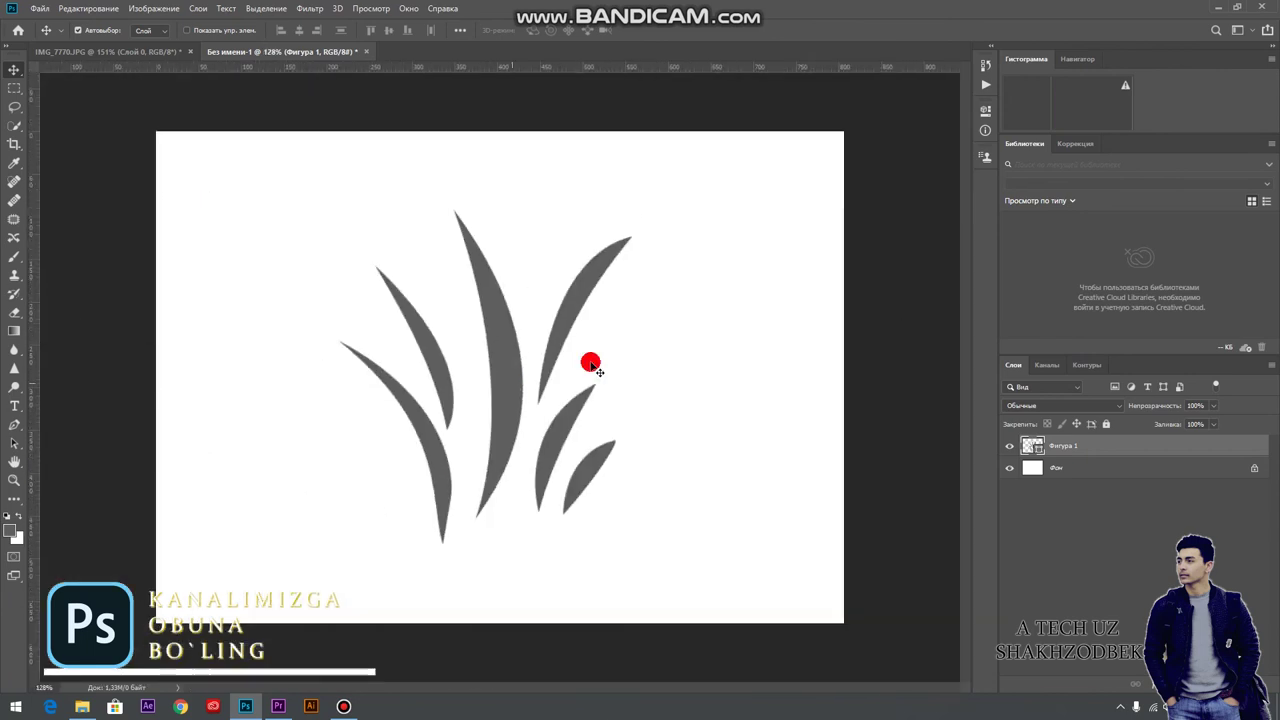
- Scale the grass shape down to about 143 × 175 px and move it toward the page centre
key(ctrl+t)
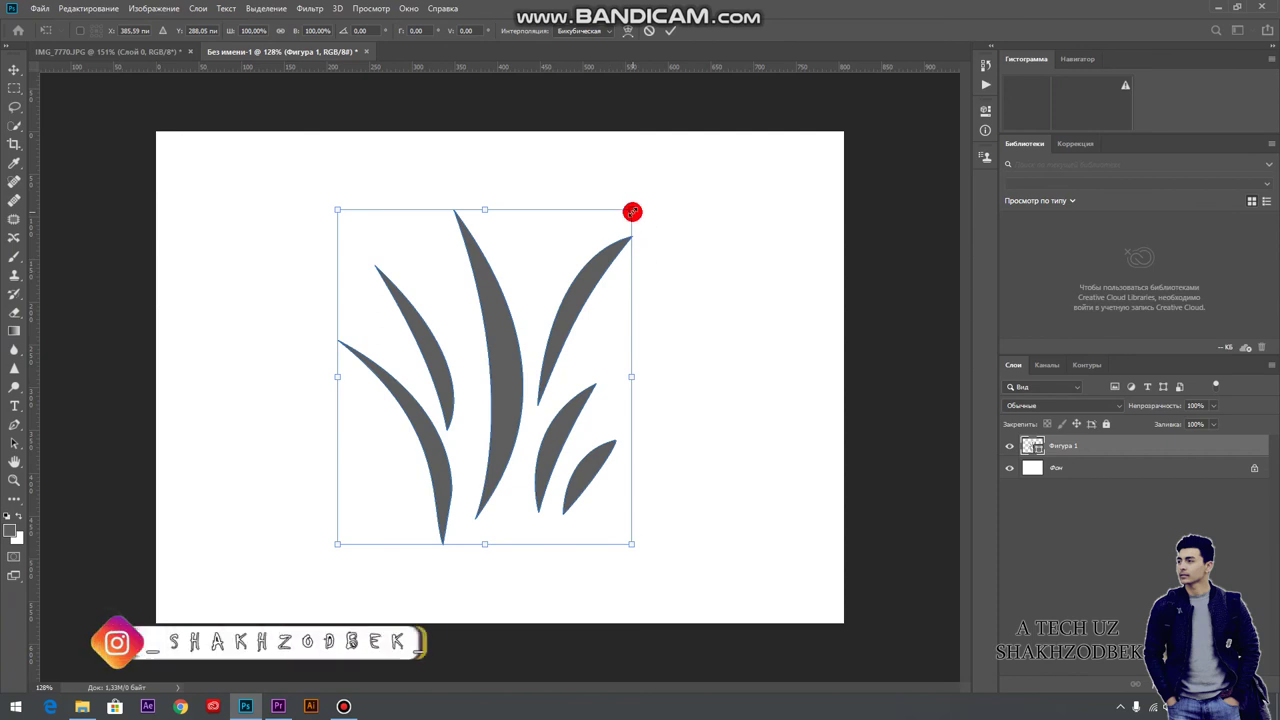
mouse_move(632, 210)
mouse_down()
mouse_move(458, 394)
mouse_move(422, 454)
mouse_up()
click(672, 30)
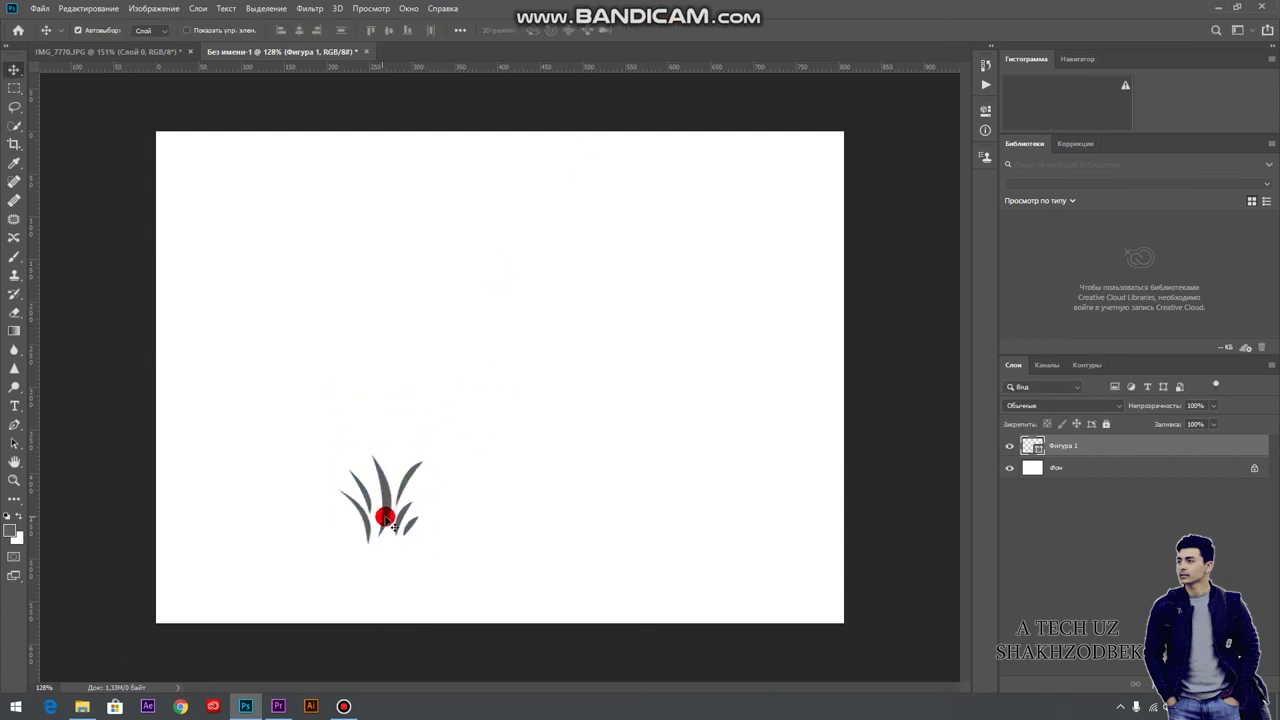
drag(380, 517, 463, 396)
- Zoom in on the small grass shape to inspect its pixels, then zoom back out
scroll(480, 380, up, 2)
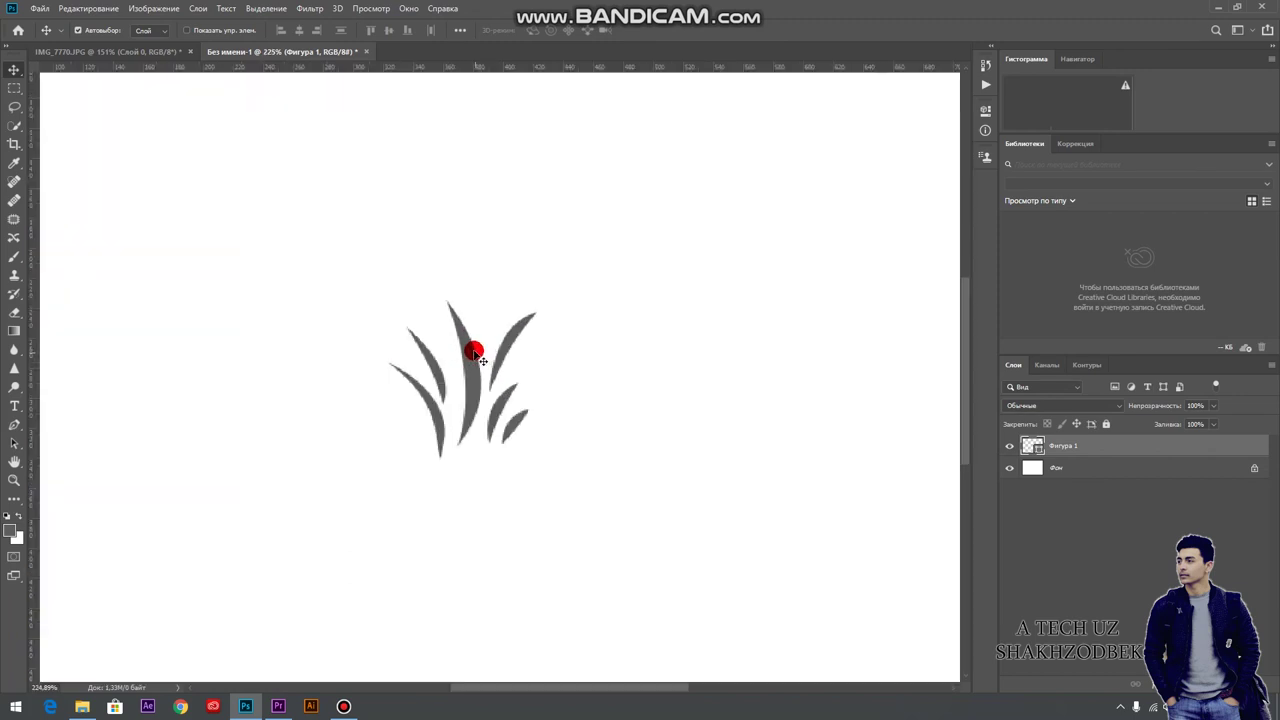
scroll(471, 349, up, 4)
scroll(466, 346, up, 3)
scroll(466, 346, up, 2)
scroll(464, 341, up, 2)
scroll(464, 340, up, 1)
scroll(463, 326, down, 3)
scroll(317, 360, up, 2)
scroll(354, 331, up, 1)
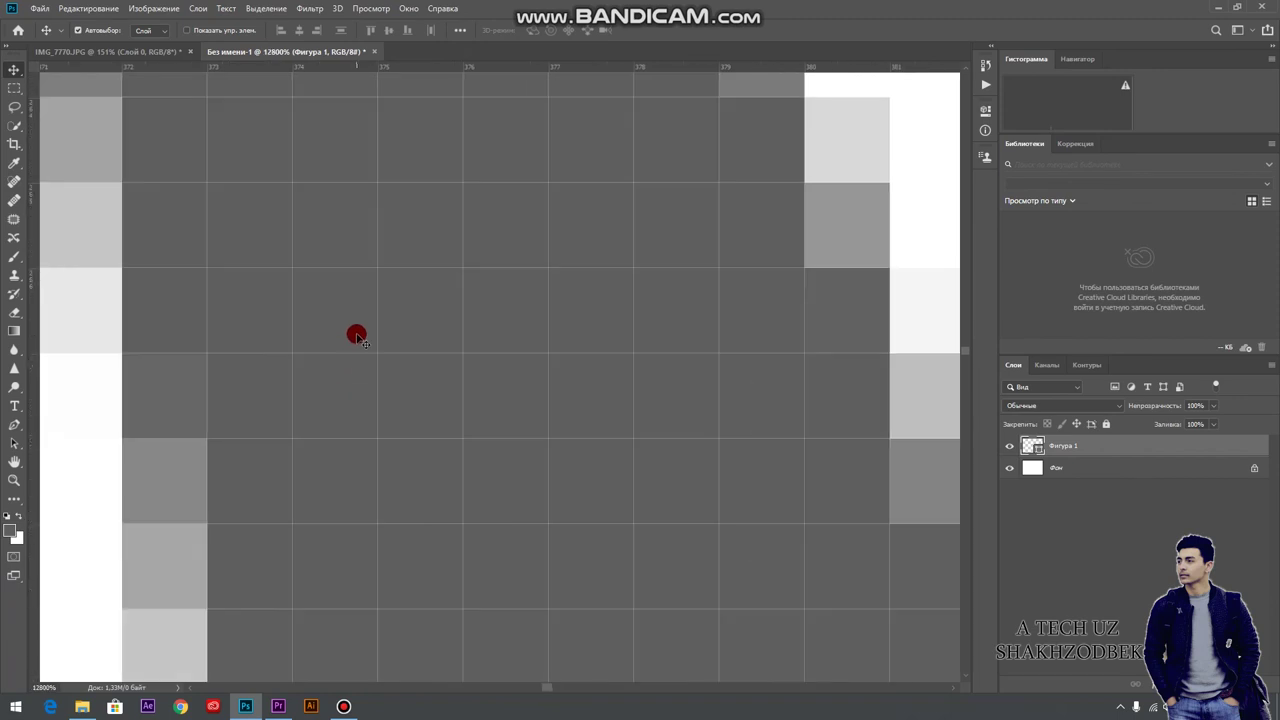
scroll(386, 379, down, 3)
scroll(400, 380, down, 2)
scroll(406, 383, down, 2)
scroll(406, 394, down, 1)
scroll(407, 402, down, 3)
scroll(480, 395, up, 2)
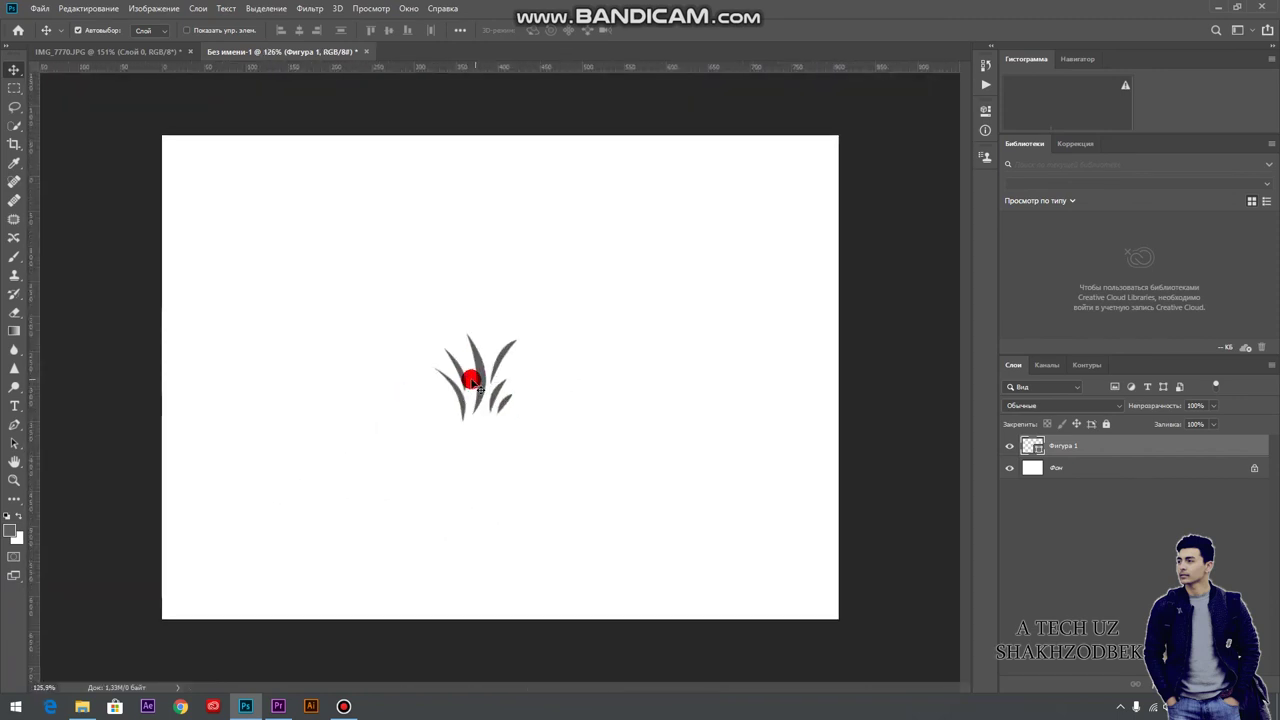
scroll(471, 381, up, 1)
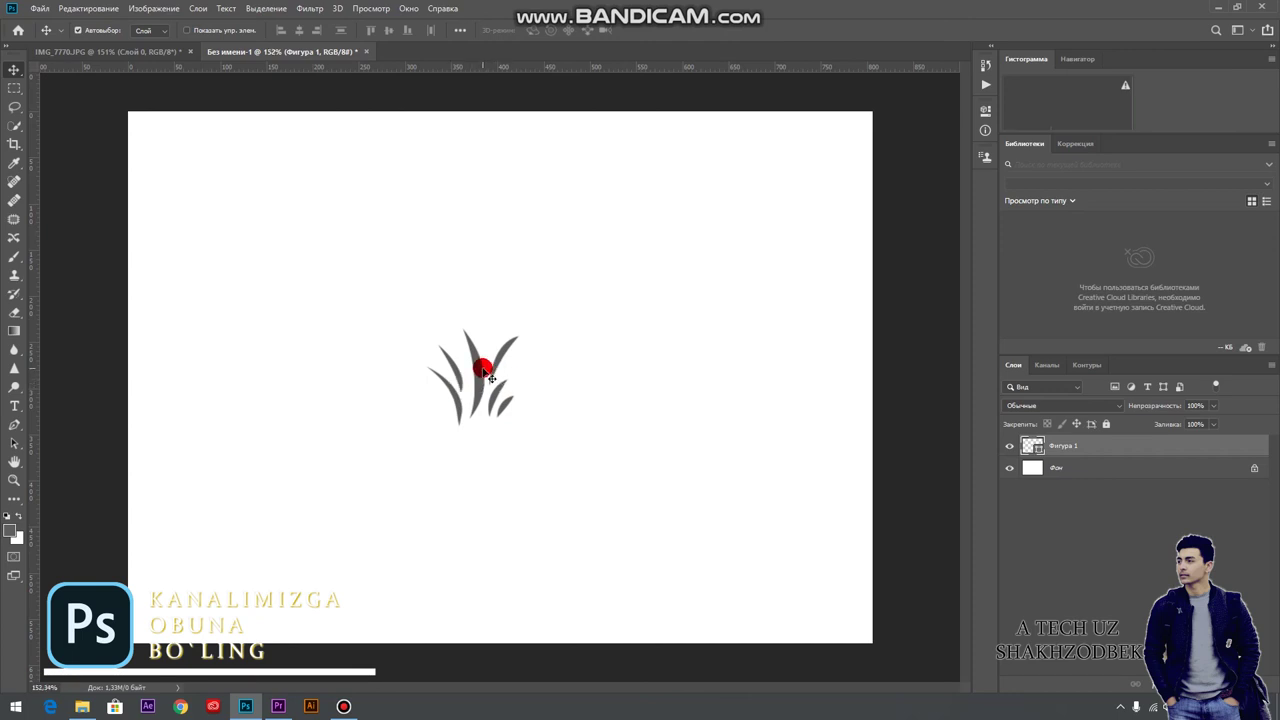
- Nudge the small grass shape so it sits near the centre of the page
scroll(490, 378, up, 2)
scroll(490, 378, down, 1)
scroll(490, 378, down, 1)
drag(482, 378, 494, 382)
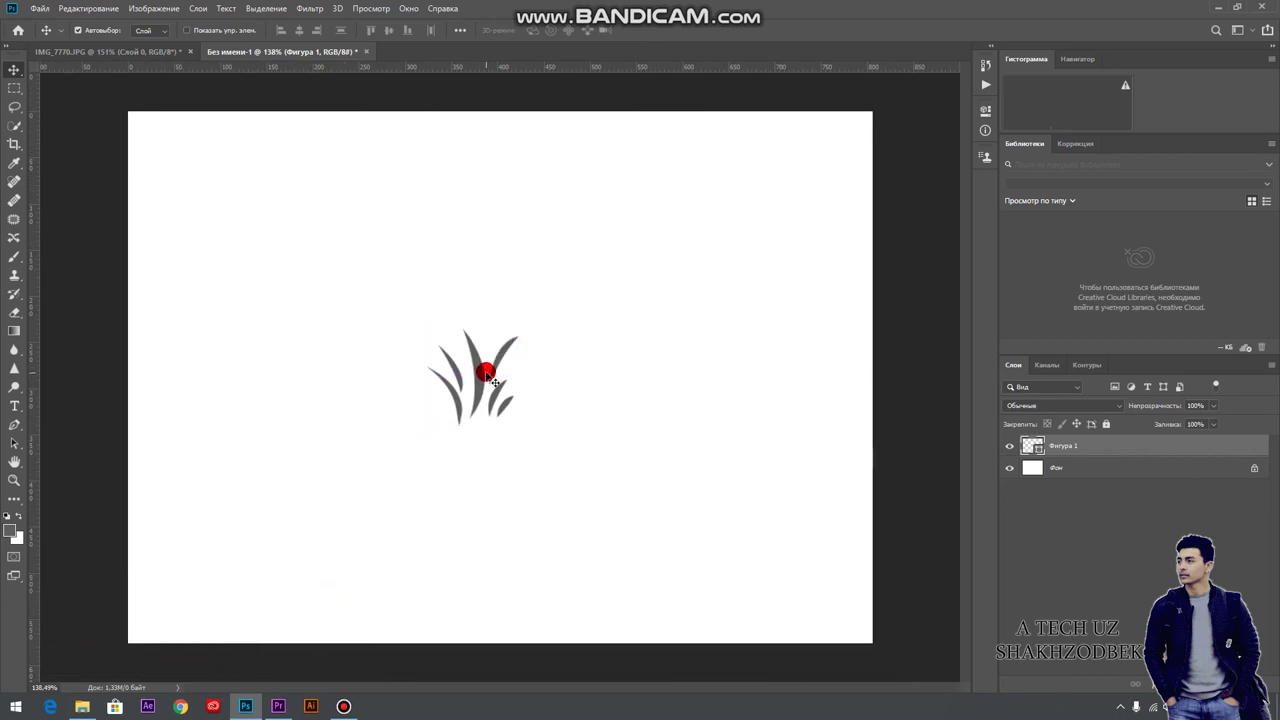
- Switch to the IMG_7770.JPG museum photo and zoom it to about 150%
click(136, 52)
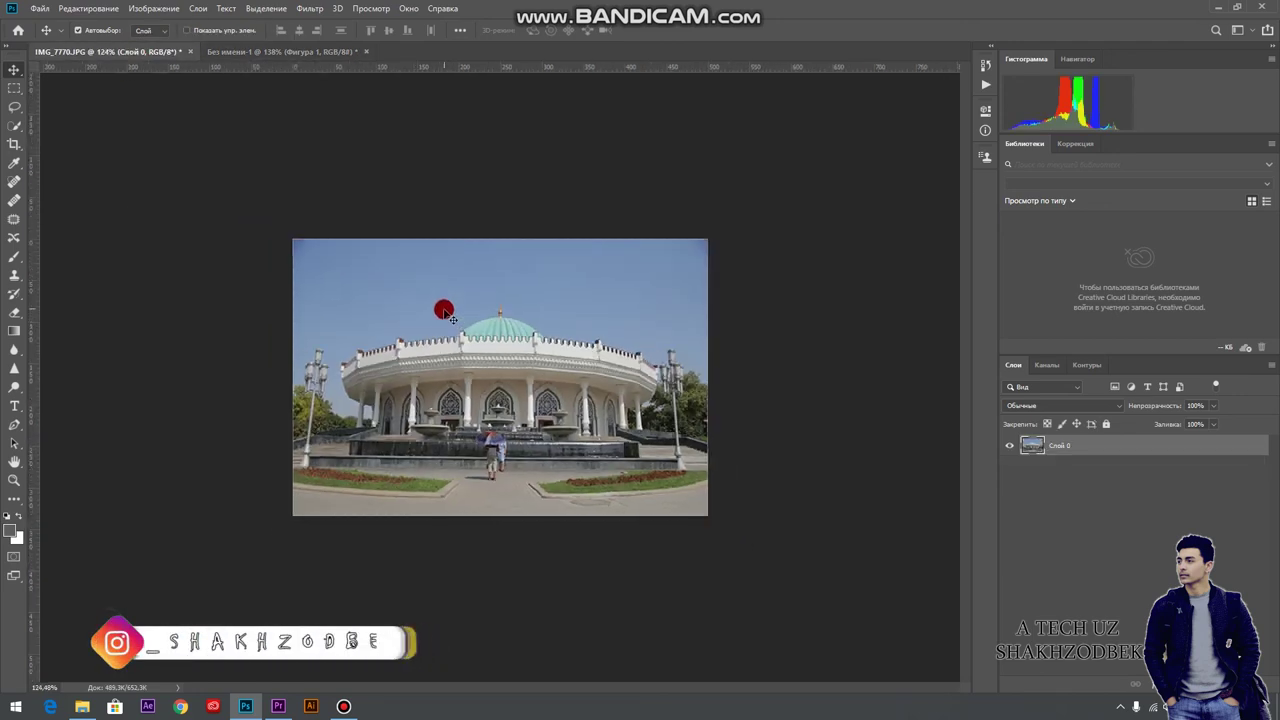
scroll(446, 312, up, 3)
scroll(446, 312, down, 2)
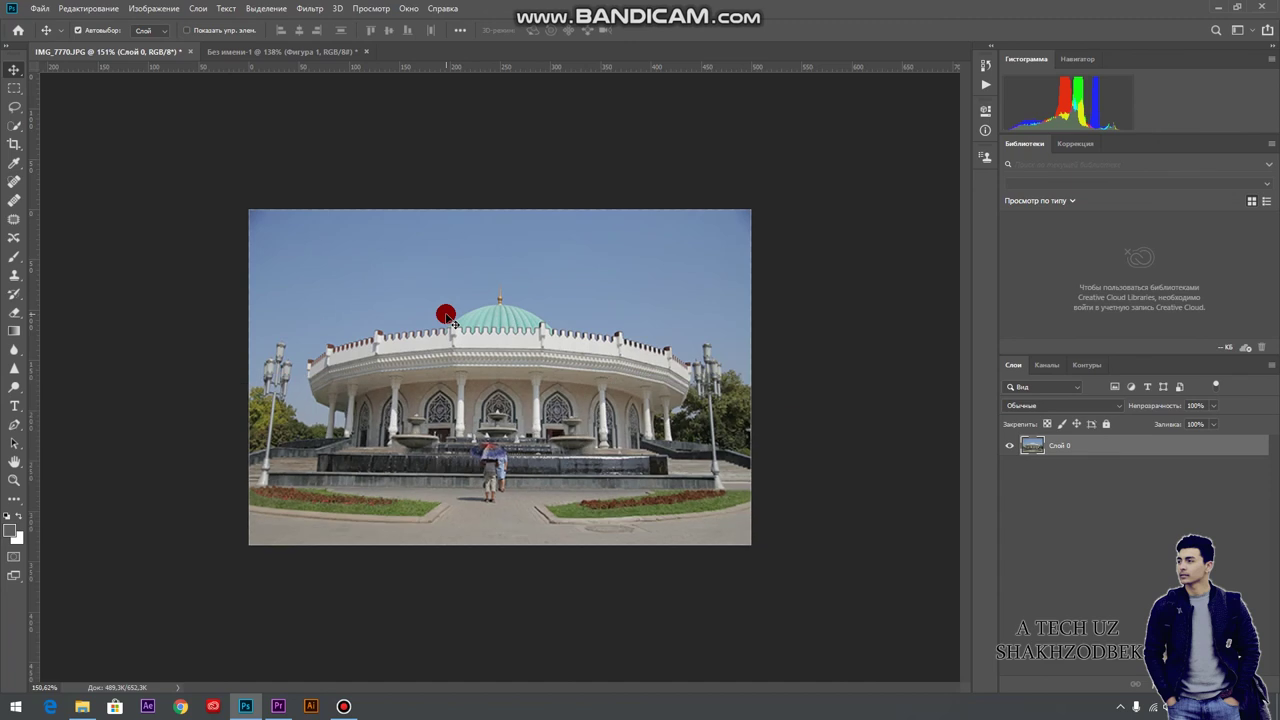